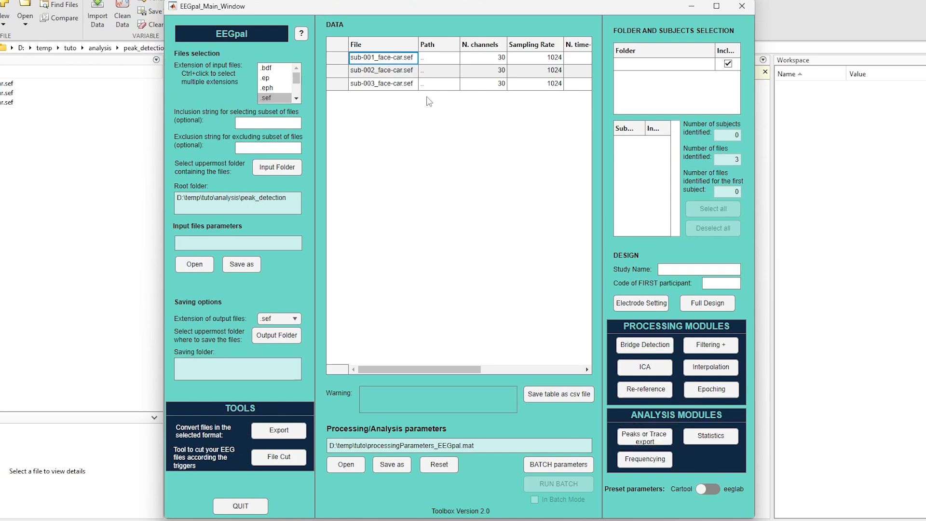
Step: Load the .sef files from D:\temp\tuto\analysis\peak_detection and review the file details in the data table
click(271, 167)
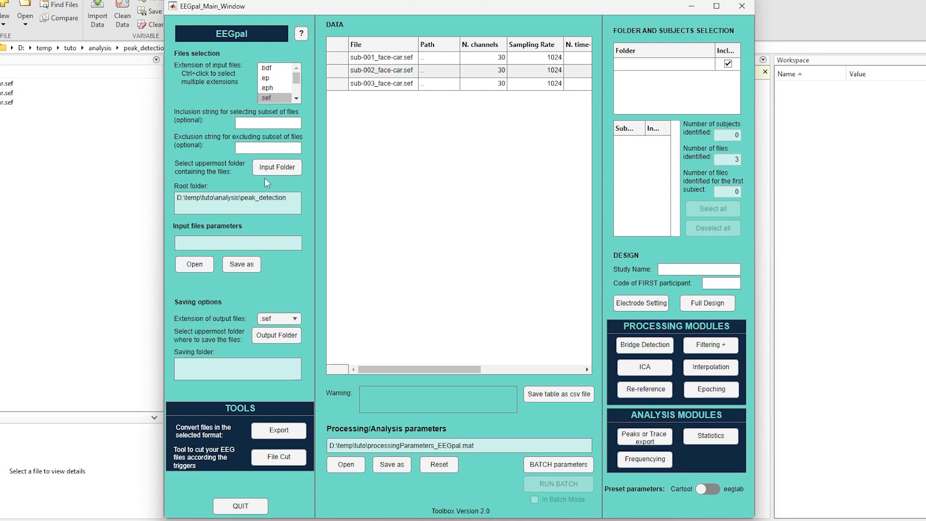
click(373, 54)
double_click(320, 115)
click(599, 300)
drag(461, 369, 519, 369)
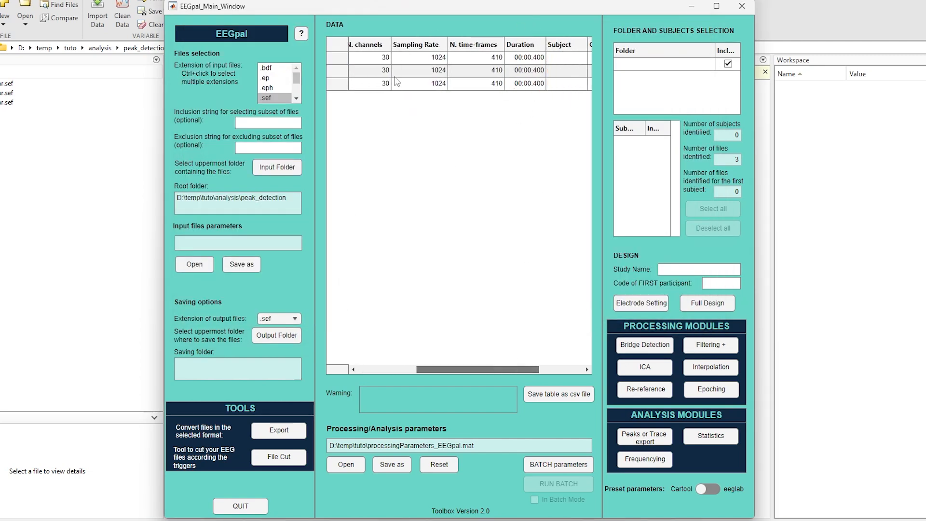
drag(515, 369, 457, 369)
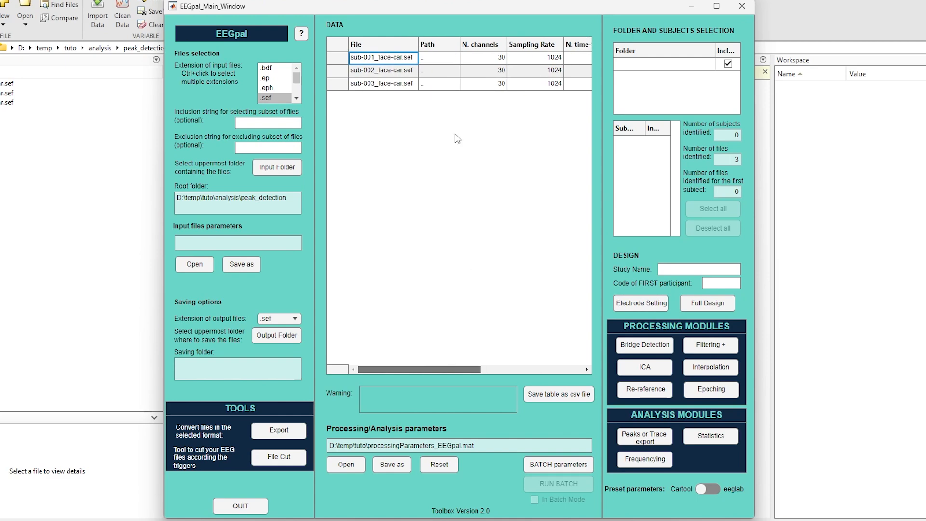
Step: Open the Peaks or Trace export module and choose Peaks detection as the processing
click(656, 441)
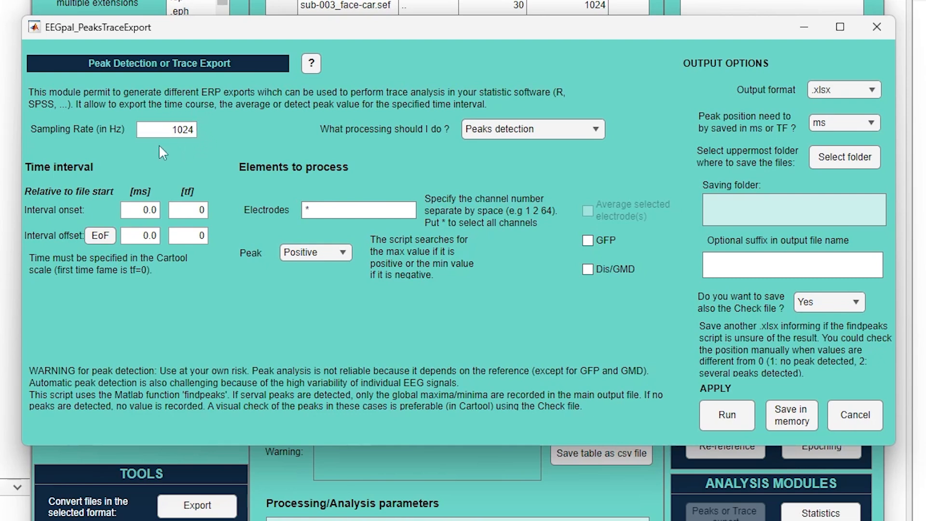
click(598, 131)
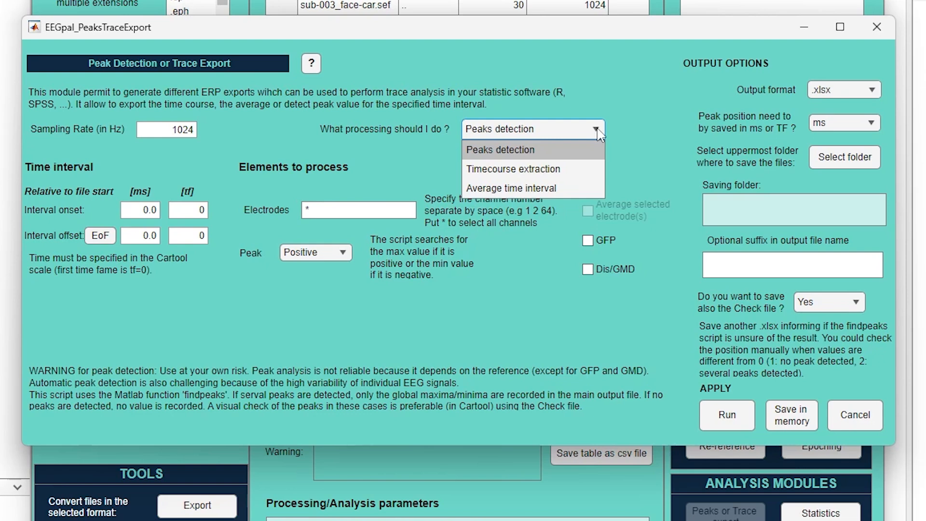
click(511, 150)
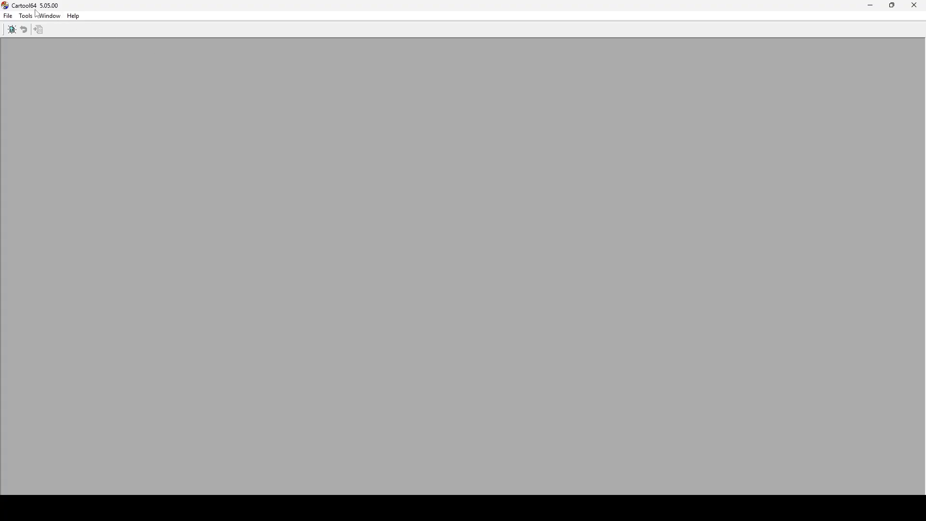
Step: Switch to Cartool and open the File Calculator for EEG and tracks
click(27, 16)
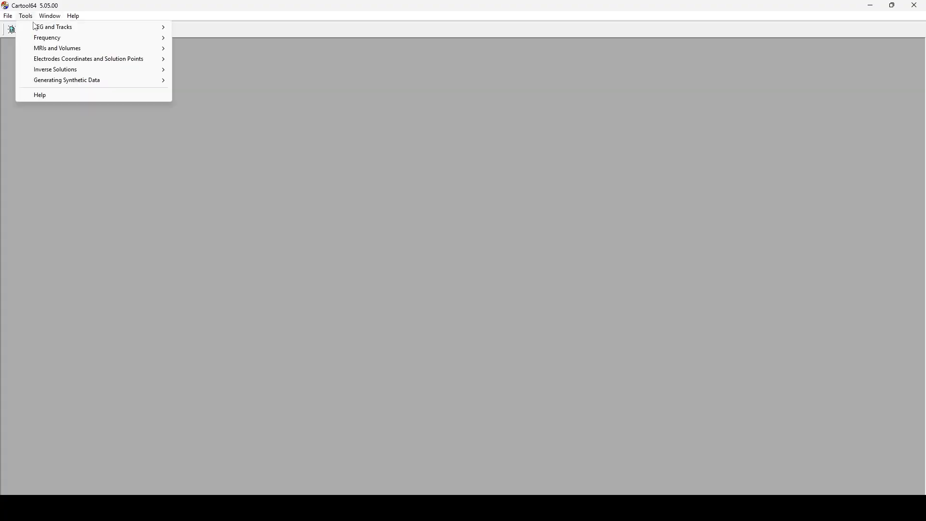
mouse_move(91, 31)
click(251, 48)
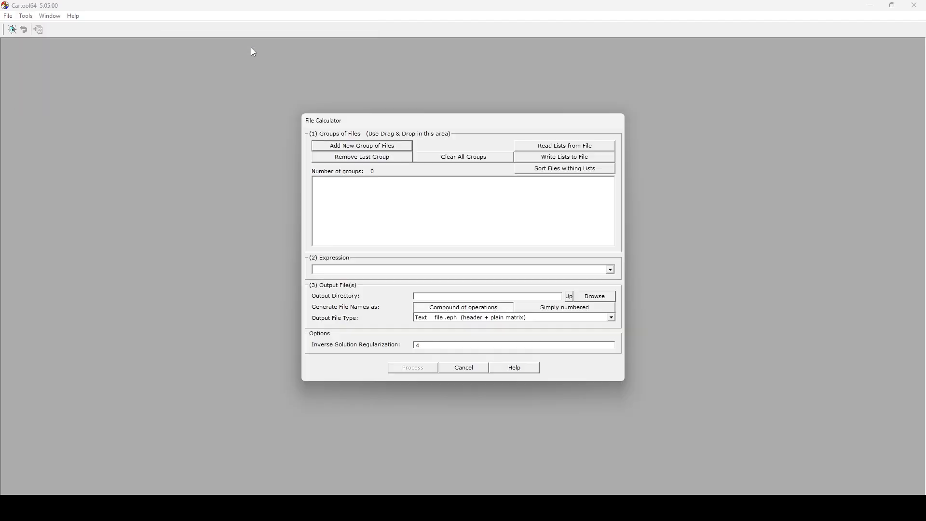
Step: Add GrdAvg_epoched_Trigger_1.sef and GrdAvg_epoched_Trigger_2.sef from 05_epoching\Avg_between to the File Calculator as two separate groups, Trigger 1 first
click(223, 507)
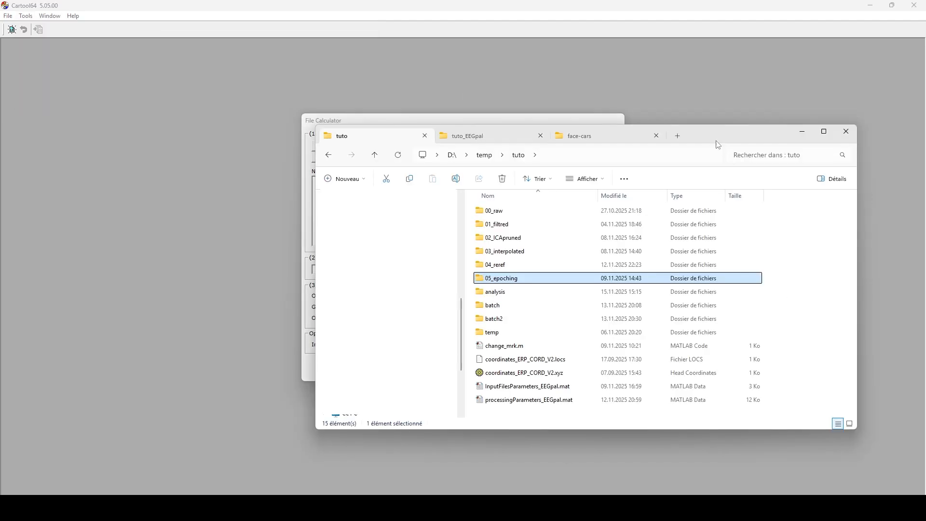
double_click(503, 279)
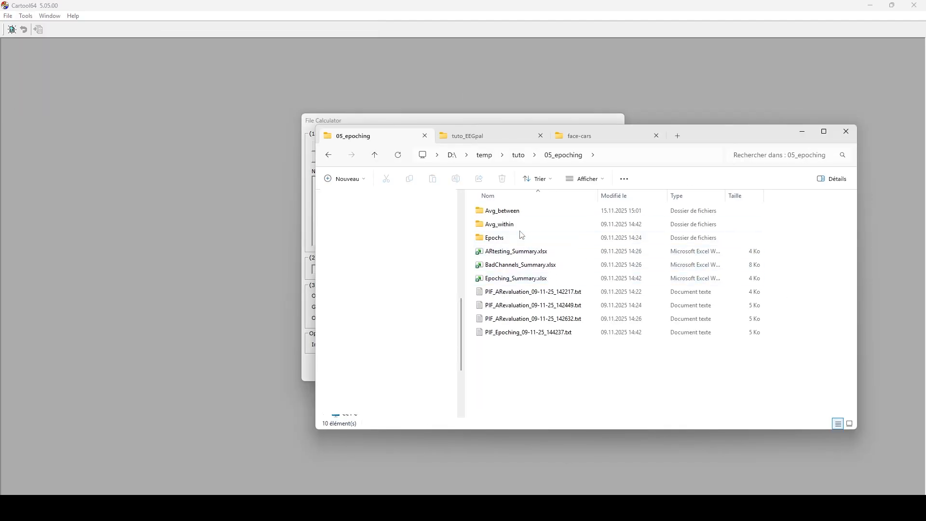
double_click(548, 214)
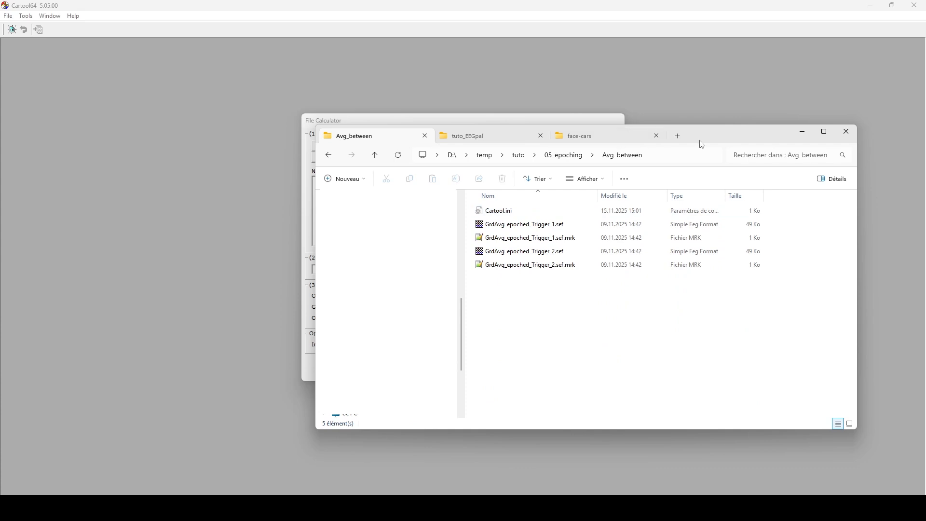
drag(700, 140, 839, 125)
drag(442, 124, 272, 123)
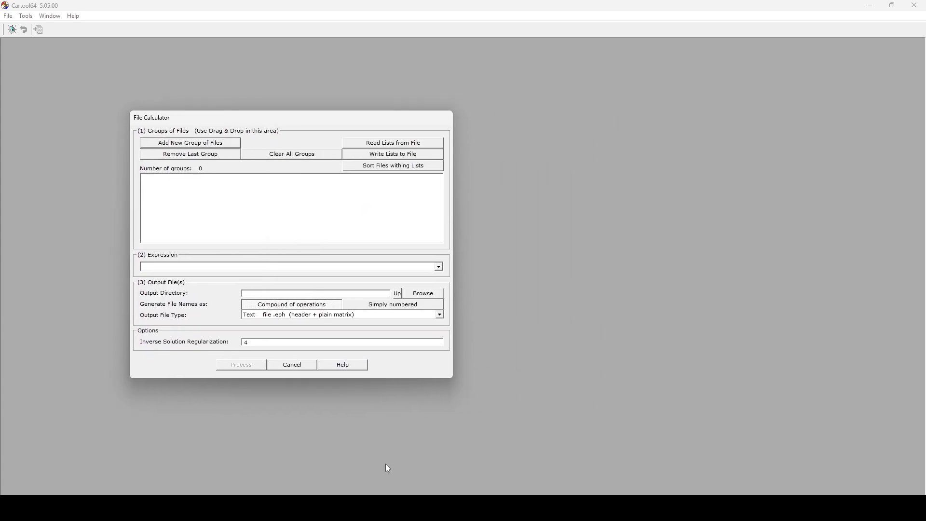
key(alt+Tab)
drag(668, 210, 342, 190)
drag(669, 236, 267, 214)
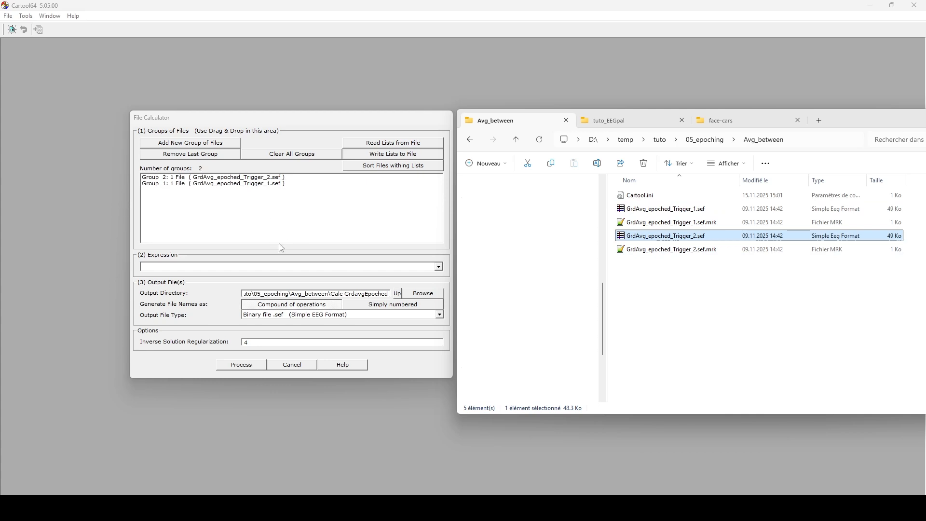
Step: Enter the expression Group1-Group2 and process the difference between the two grand averages
click(225, 265)
text(Group1-)
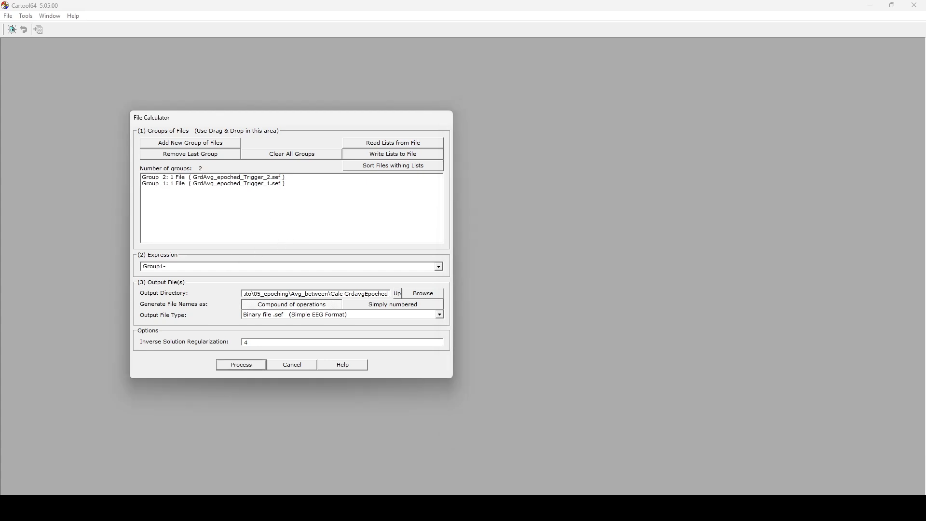
text(Group2)
click(241, 364)
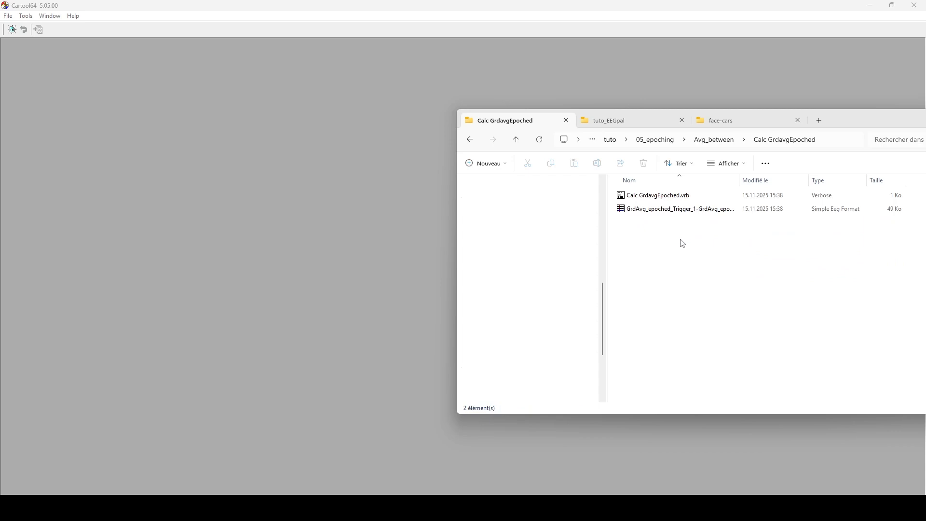
Step: Open the calculated Trigger_1 minus Trigger_2 .sef file in Cartool and display only channel PO8, enlarged, with time and amplitude grids
drag(678, 209, 276, 70)
click(224, 48)
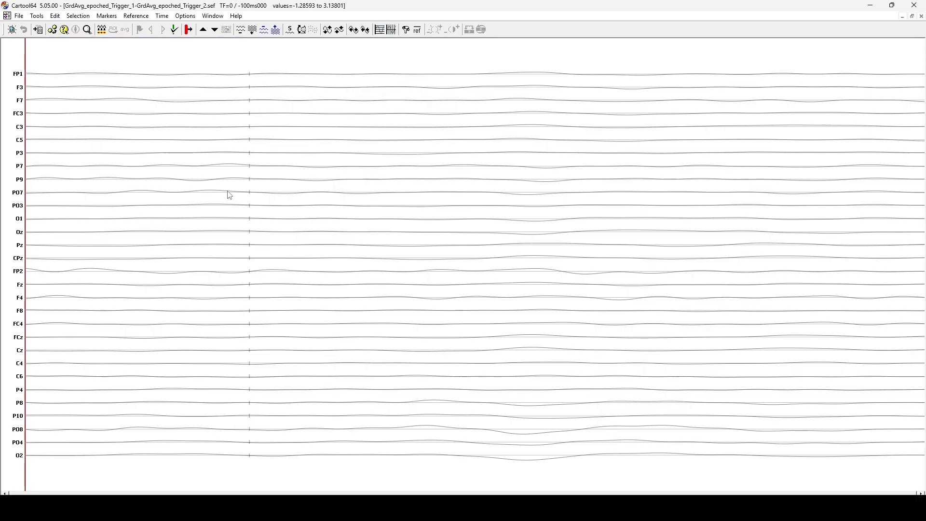
double_click(98, 430)
scroll(99, 431, up, 10)
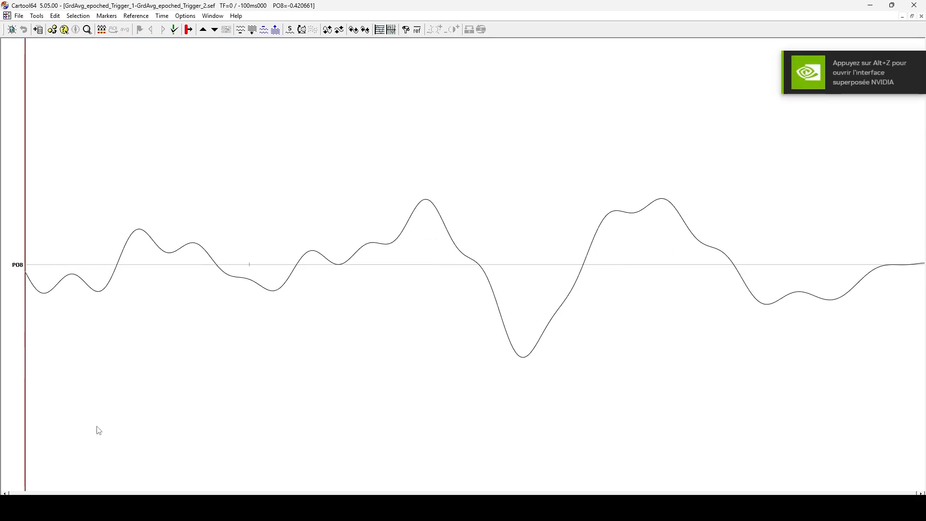
click(391, 32)
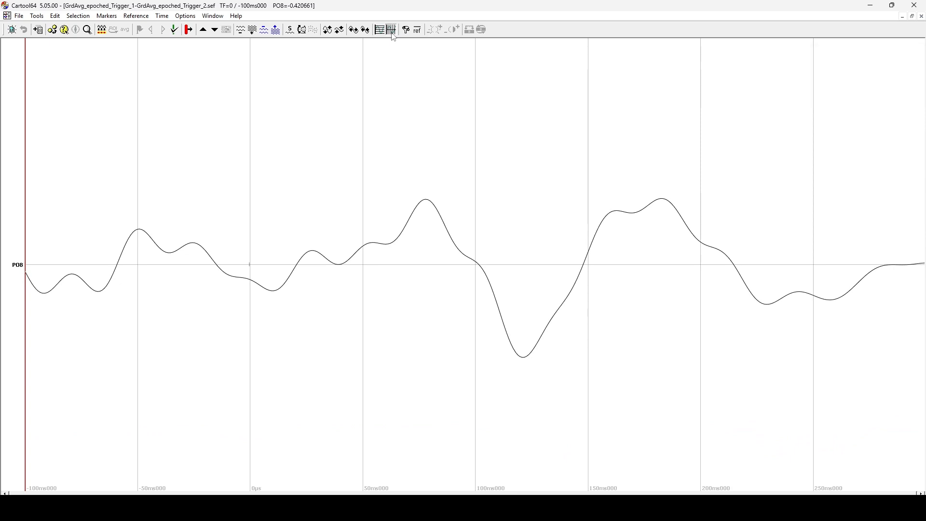
click(383, 31)
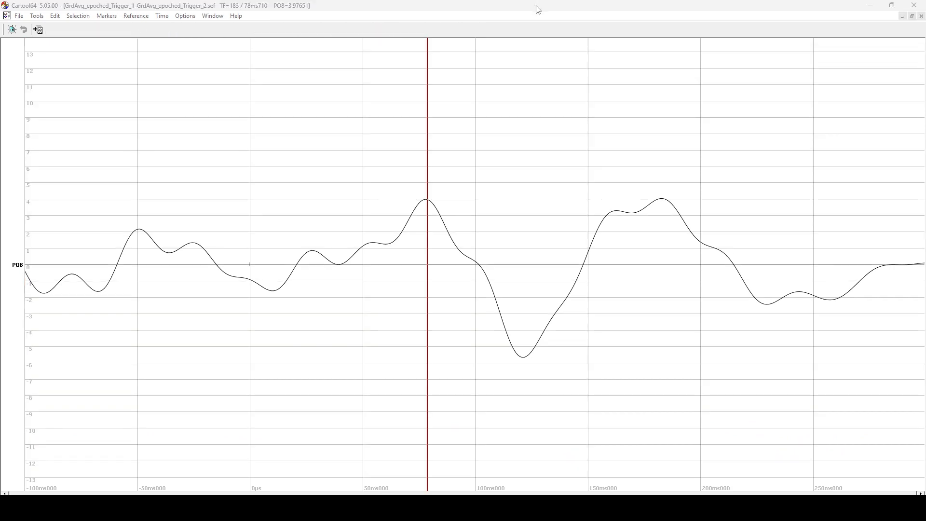
Step: Place the Cartool time cursor on the PO8 stimulus onset and positive peaks to read their time frames
click(537, 5)
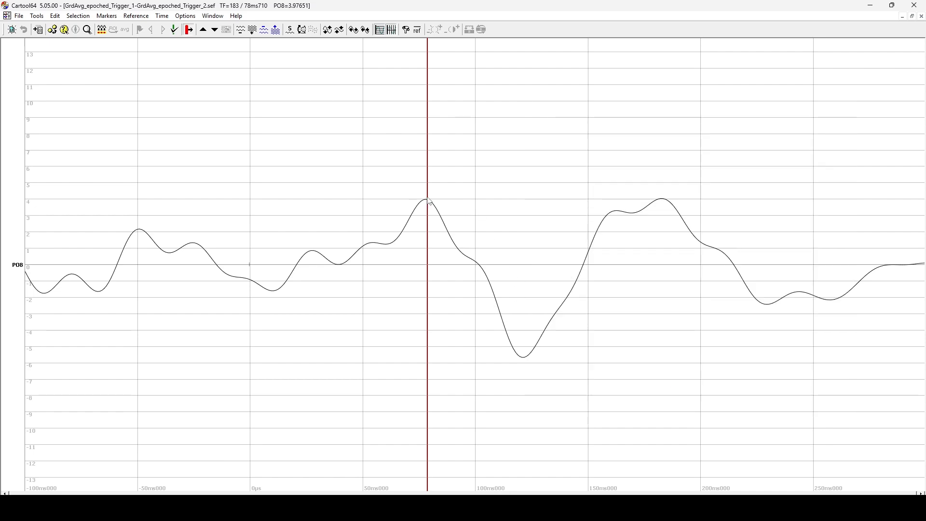
drag(428, 200, 614, 209)
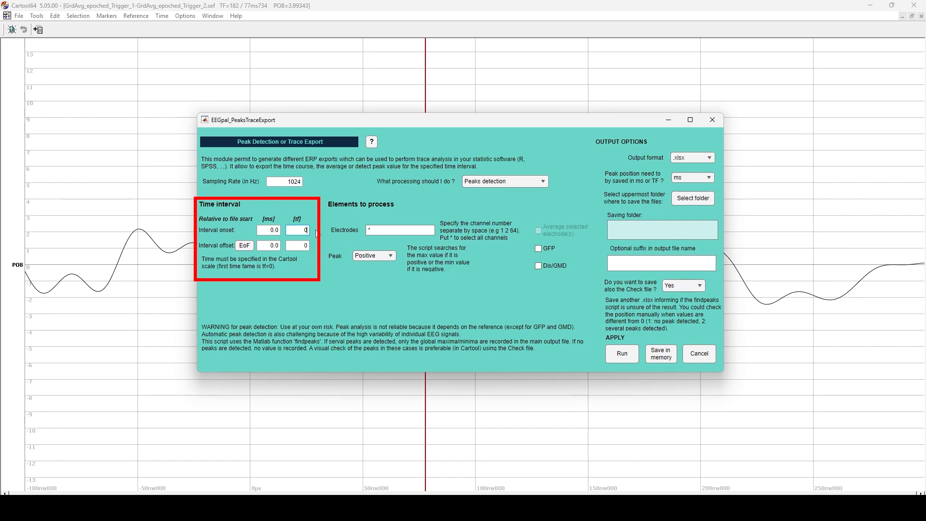
click(470, 13)
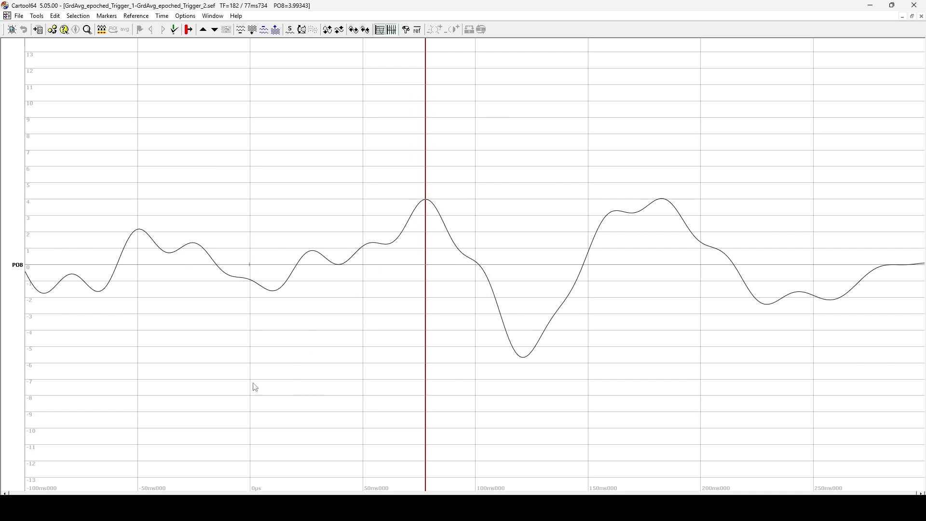
click(250, 266)
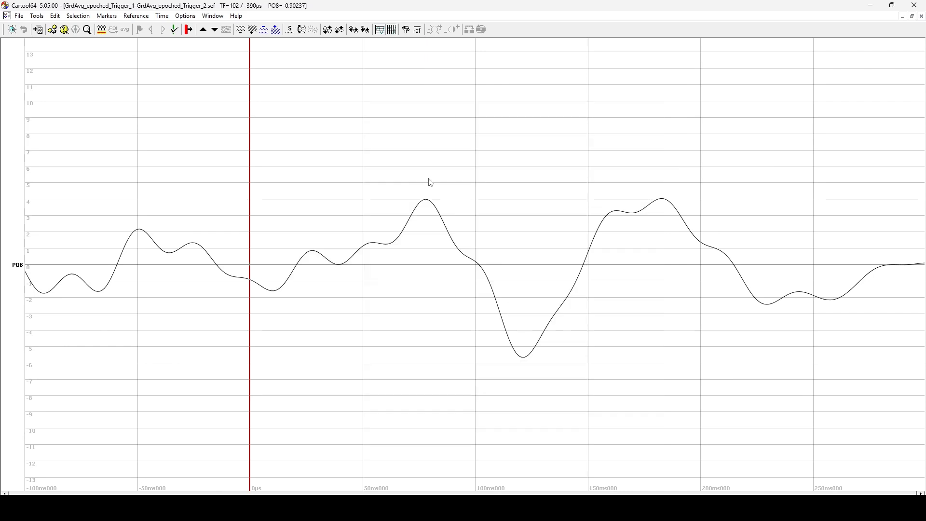
click(428, 183)
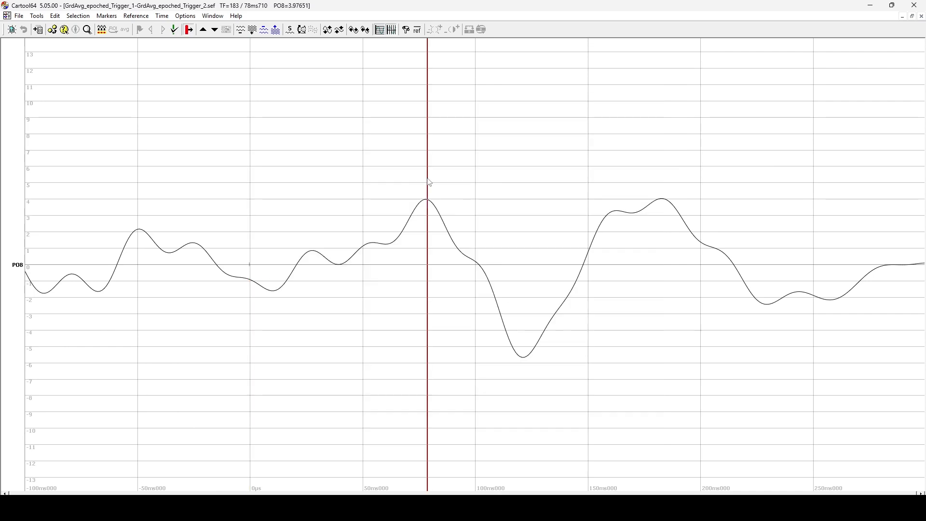
key(Left)
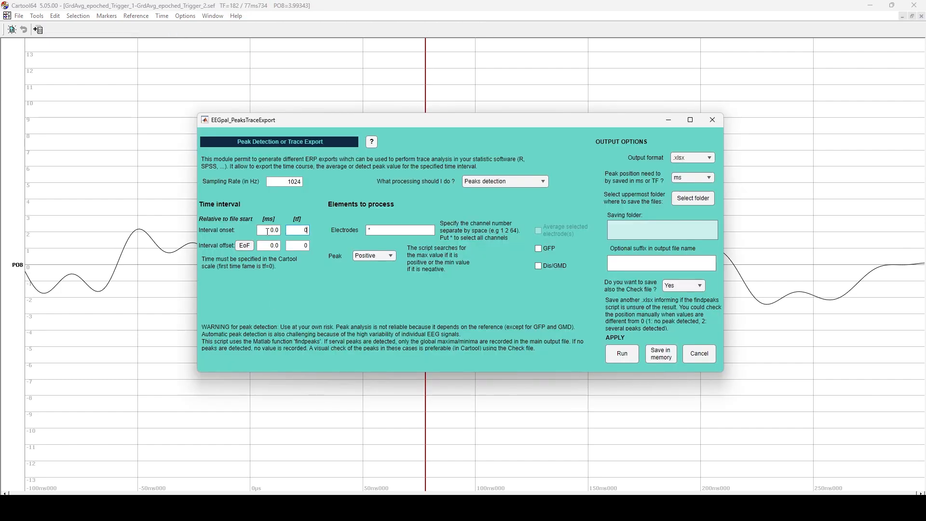
Step: In the EEGpal peak detection module, set the interval onset to 182 tf and the interval offset to 267 tf
drag(265, 231, 281, 227)
text(173)
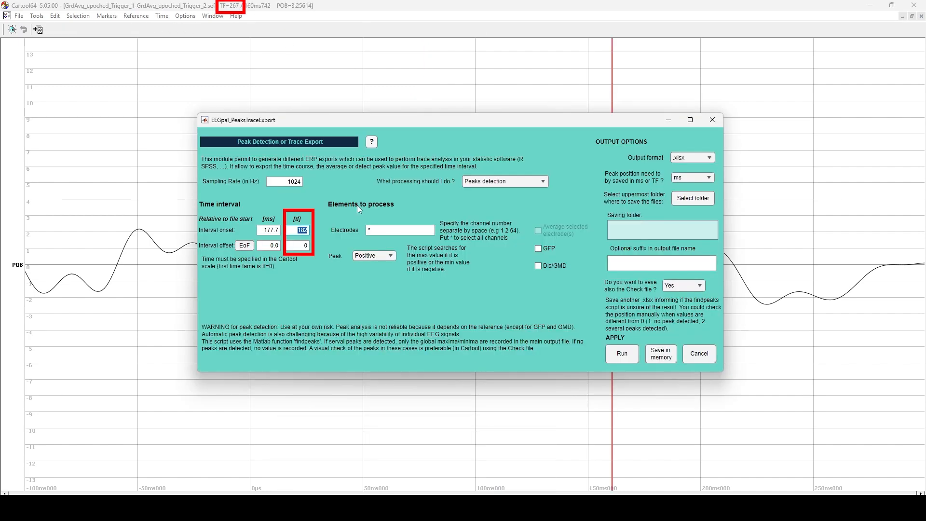
click(303, 245)
text(267)
key(Return)
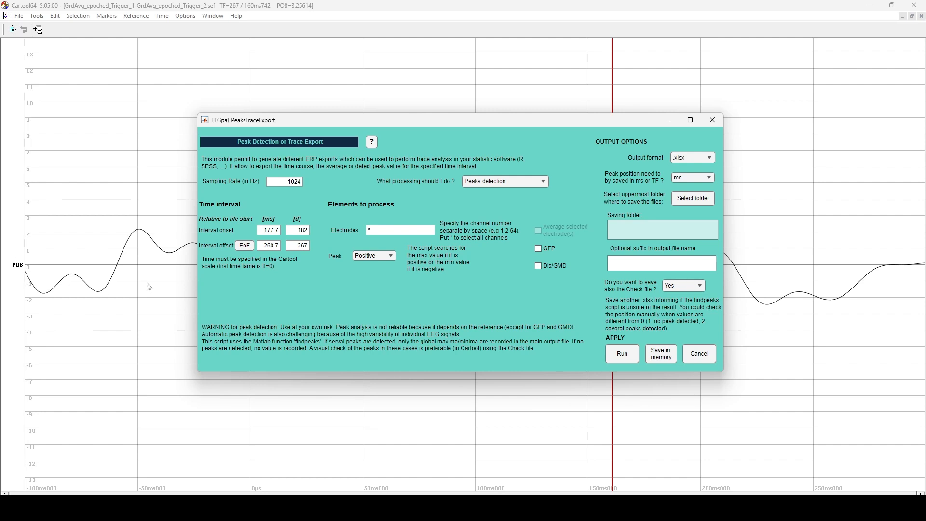
Step: Look up channel PO8 in Cartool's full channel display, and set the EEGpal electrodes to 28 with the peak kept Positive
click(375, 229)
drag(375, 230, 363, 233)
click(250, 5)
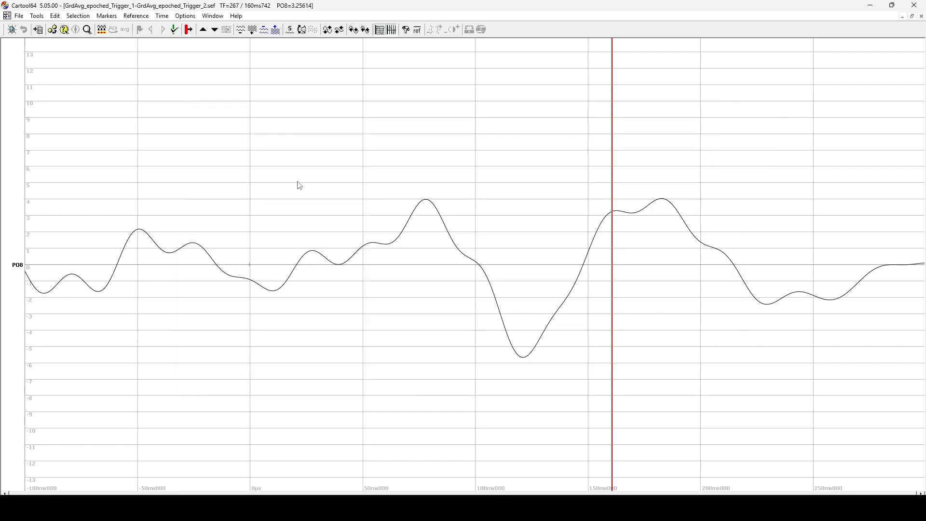
right_click(300, 185)
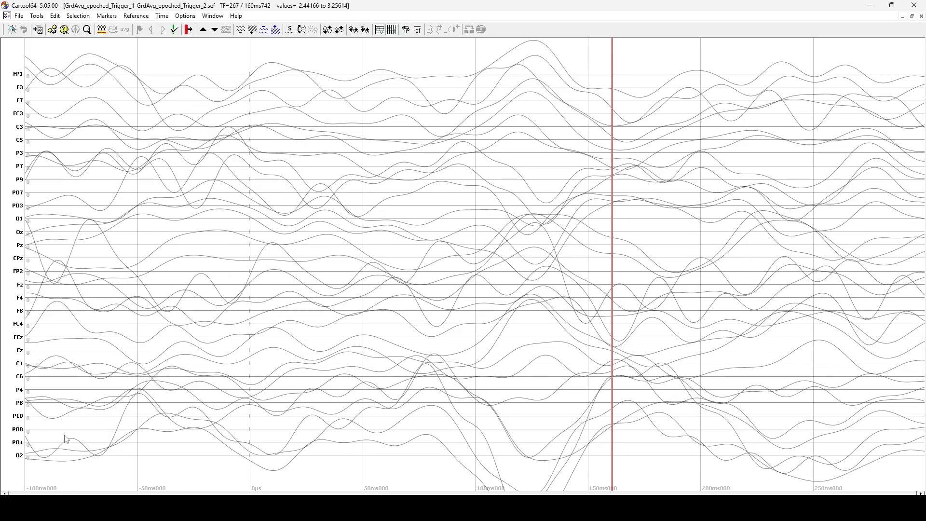
click(46, 433)
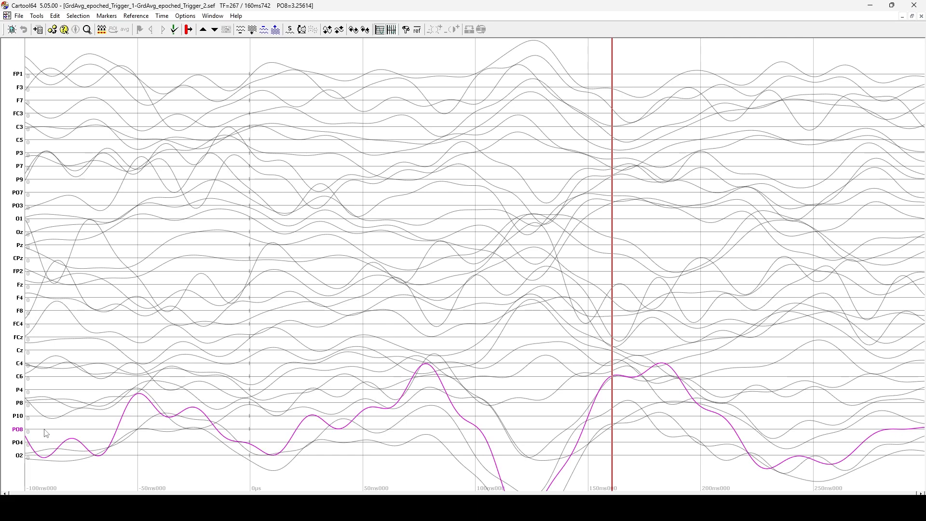
right_click(46, 433)
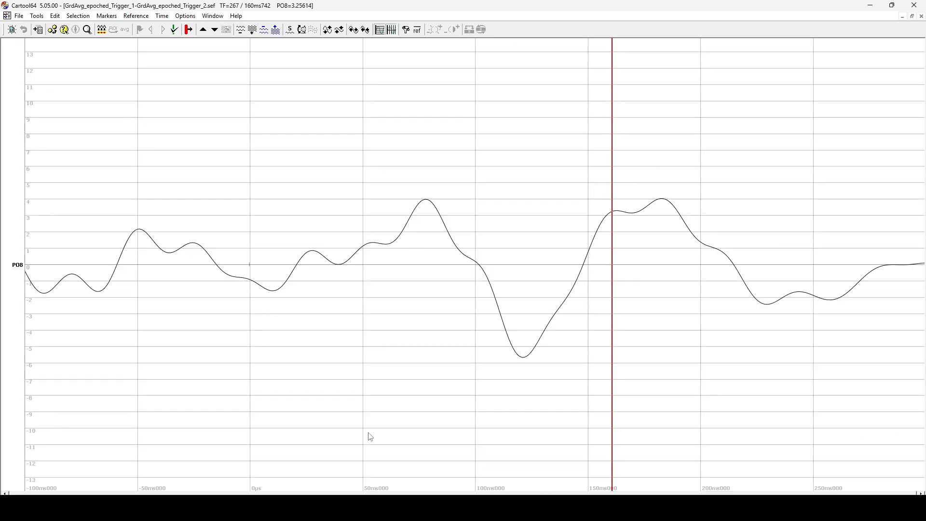
click(413, 508)
click(499, 461)
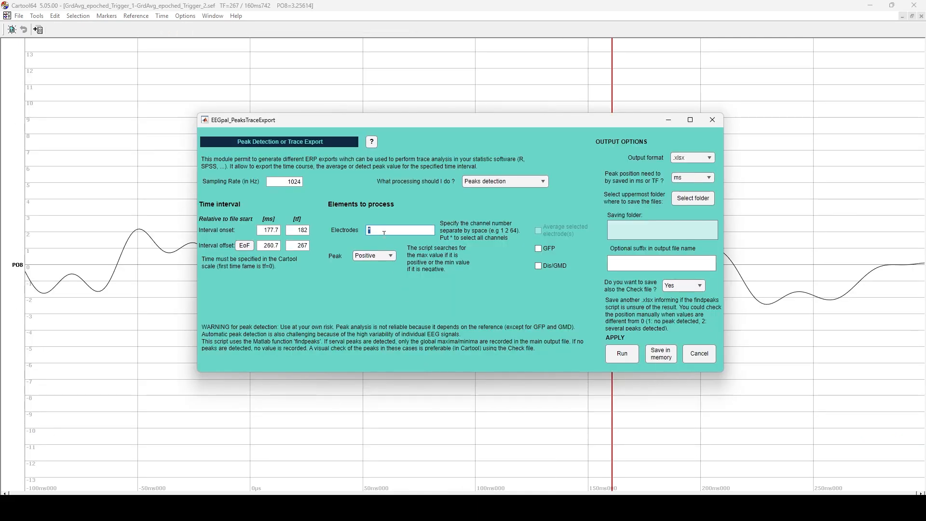
text(28)
key(Return)
click(391, 256)
click(392, 255)
Step: Mark the interval around PO8's positive peak between 50 and 100 ms in Cartool, about time frames 170 to 196, and return to EEGpal
click(461, 5)
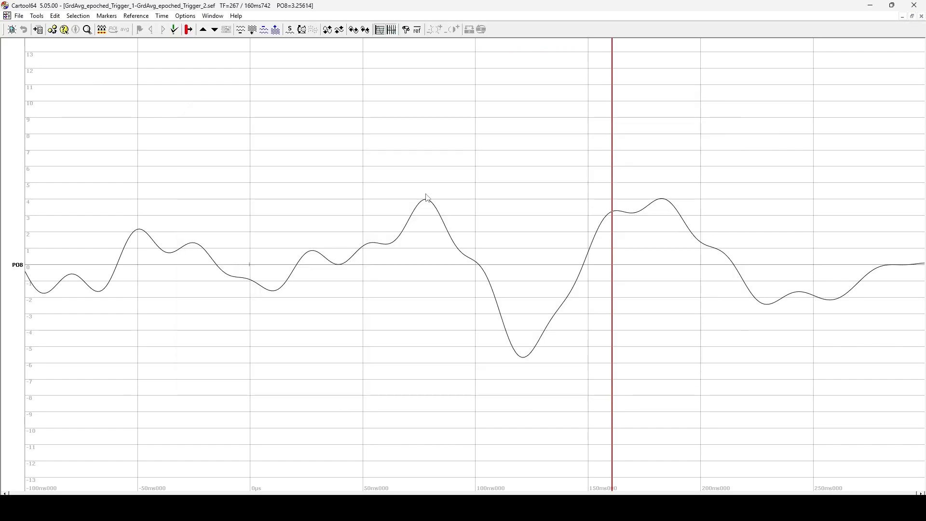
drag(400, 212, 457, 215)
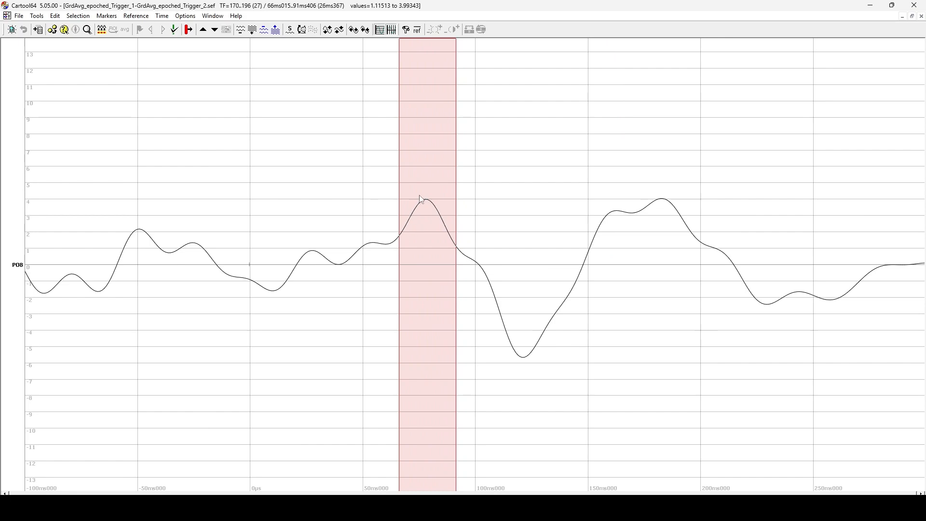
key(alt+Tab)
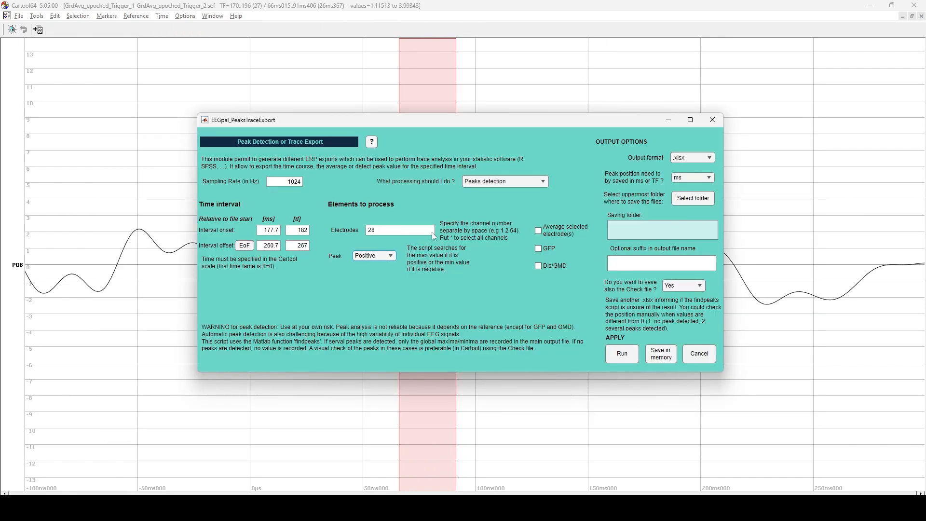
Step: Set the EEGpal peak to Negative, mark PO8's negative peak in Cartool at about time frames 213 to 241, and return to EEGpal
click(393, 254)
click(384, 278)
click(484, 18)
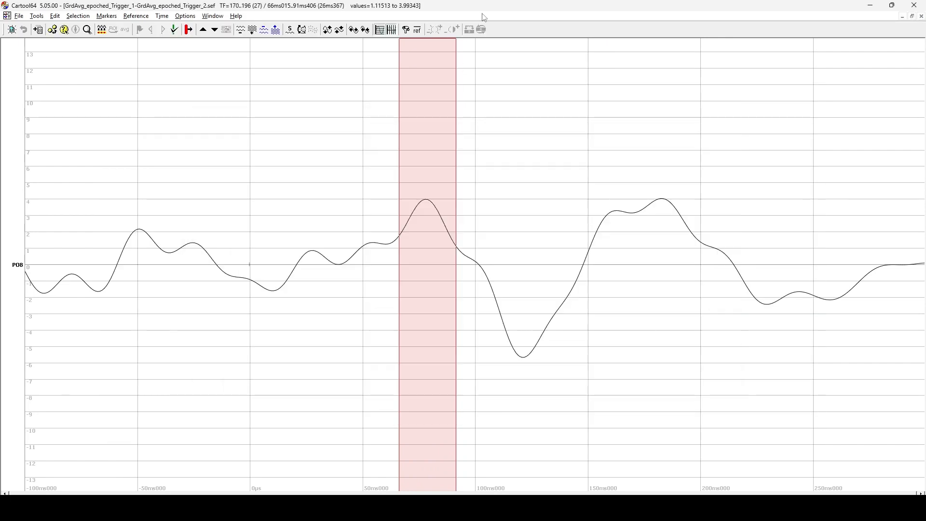
click(494, 294)
drag(495, 295, 555, 296)
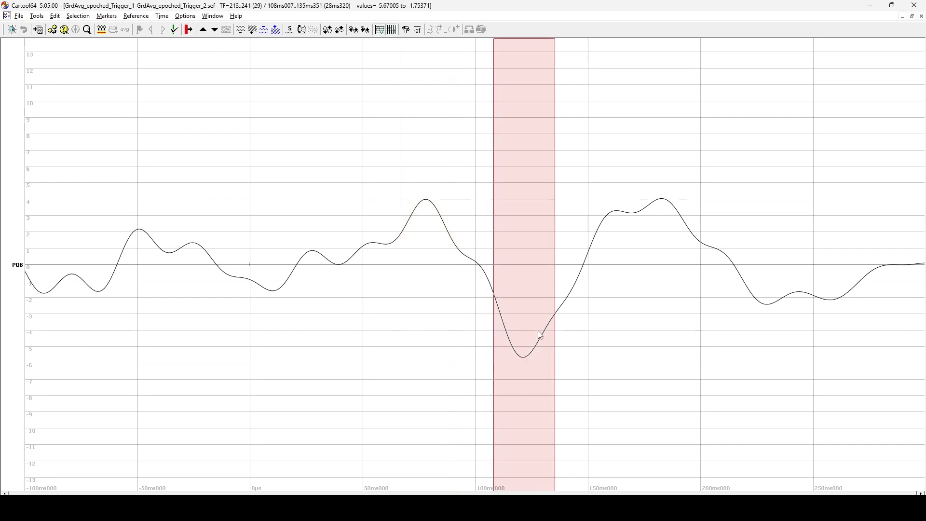
key(alt+Tab)
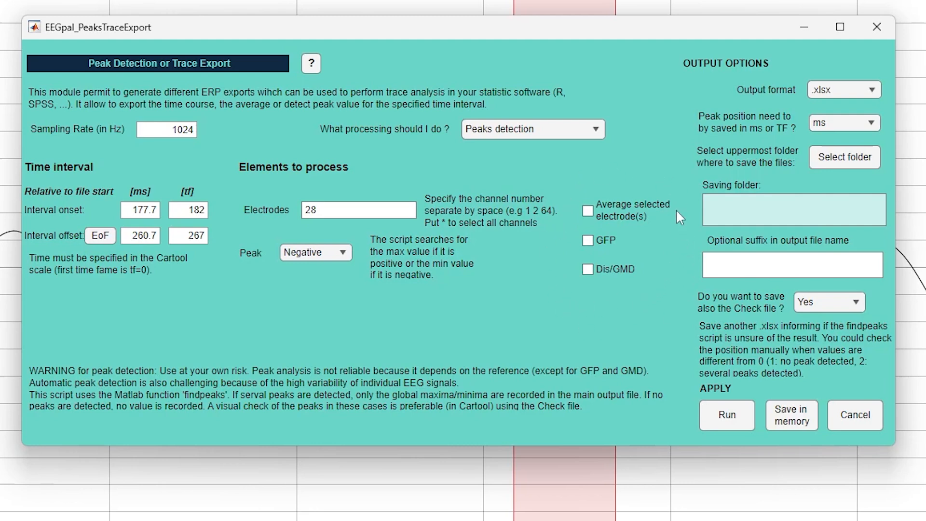
click(350, 210)
text(29)
click(588, 212)
click(621, 249)
Step: Keep the output format as .xlsx and set the peak position to be saved in TF
click(835, 100)
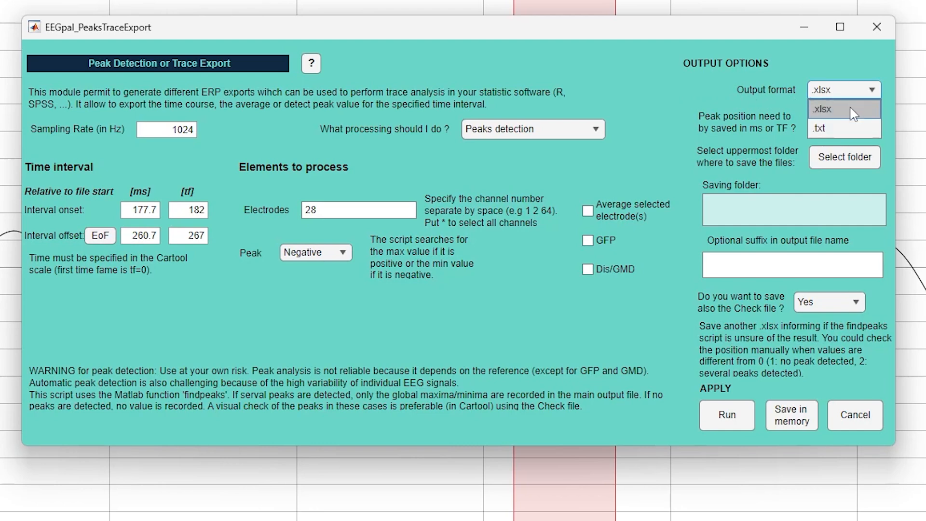
click(850, 109)
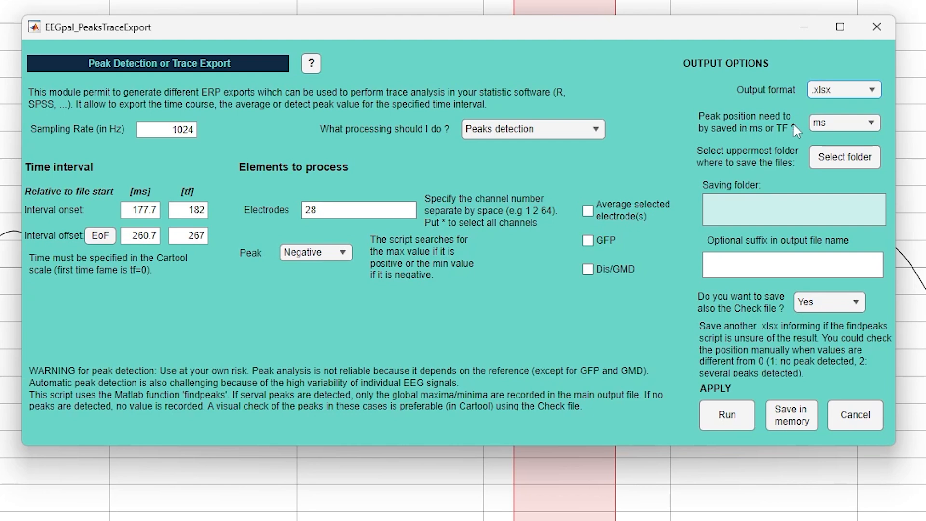
click(841, 128)
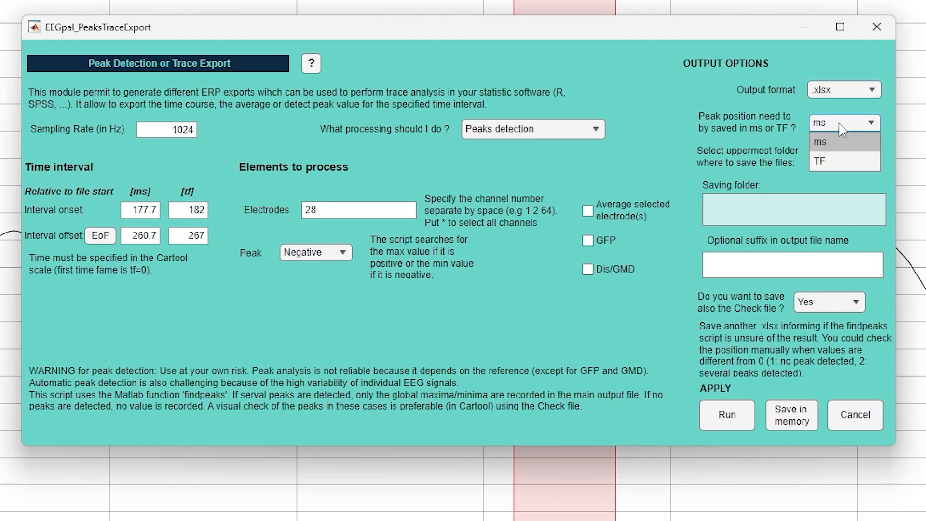
click(829, 161)
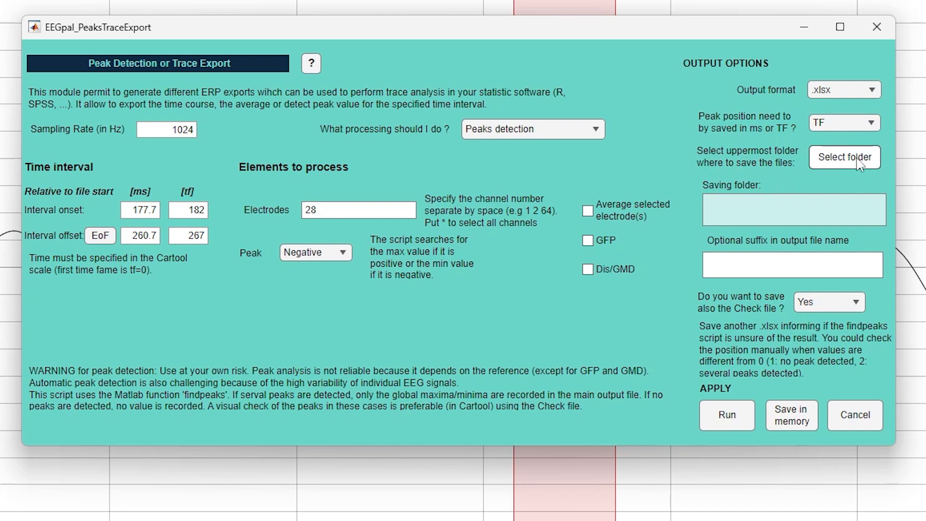
Step: Choose D:\temp\tuto\analysis\peak_detection as the saving folder and run the peak detection with the output file suffix N170
click(860, 165)
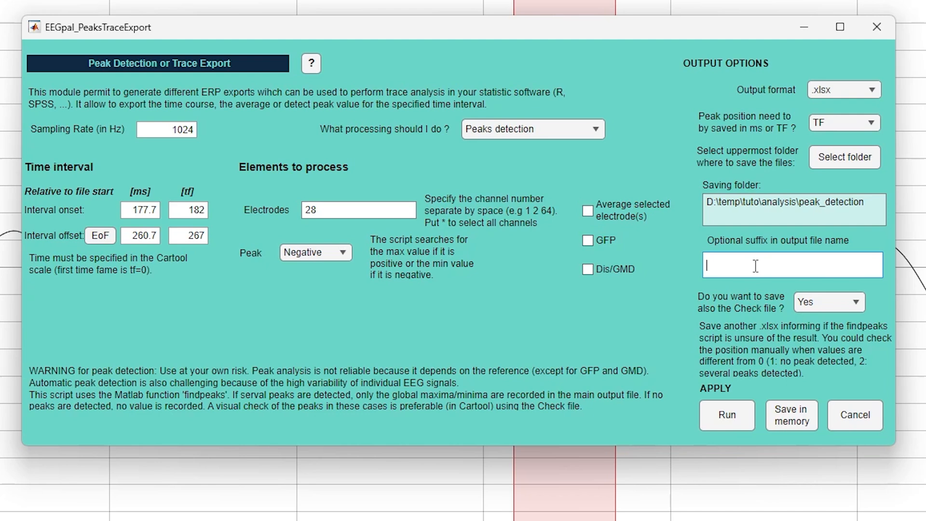
text(N170)
click(741, 417)
click(432, 245)
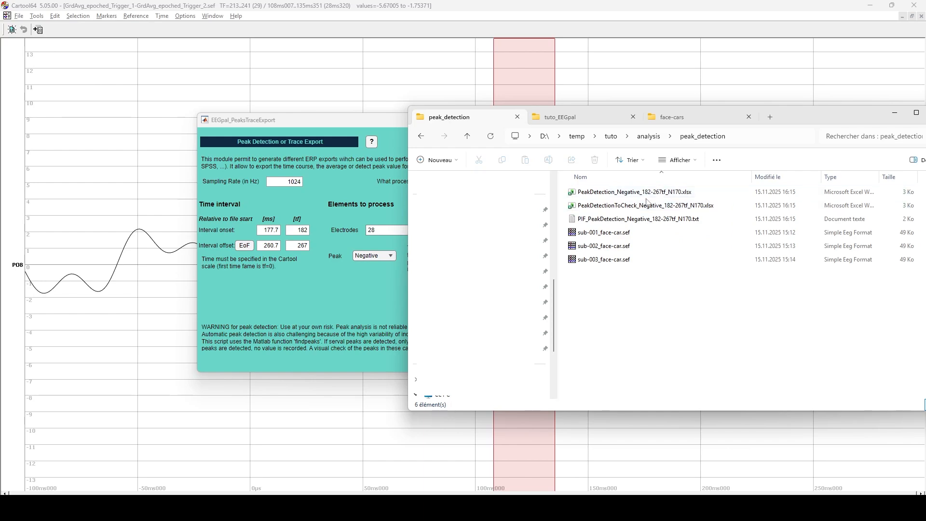
Step: Open PeakDetection_Negative_182-267tf_N170.xlsx and examine the Amp_PO8 and Pos_TF_PO8 columns for each subject
double_click(595, 197)
drag(89, 120, 91, 152)
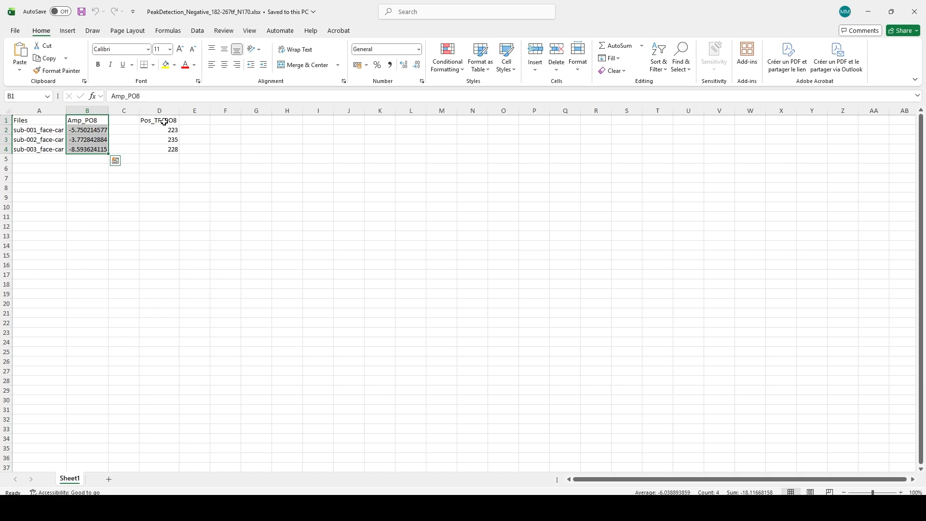
drag(161, 120, 165, 149)
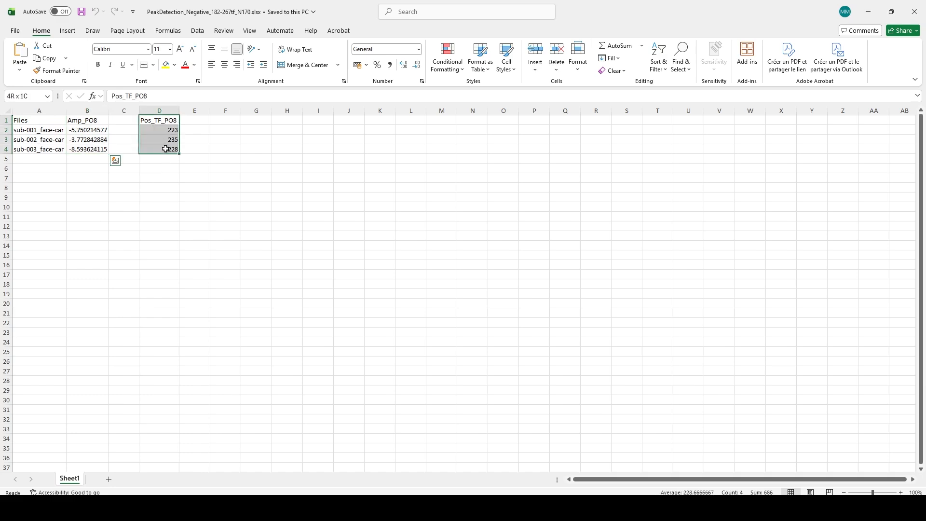
key(alt+Tab)
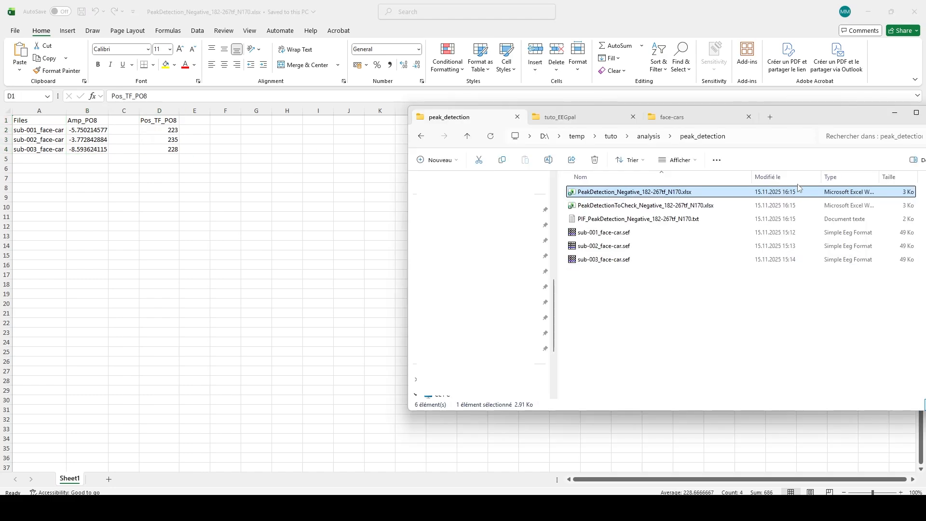
Step: Open PeakDetectionToCheck_Negative_182-267tf_N170.xlsx, examine each subject's Check_PO8 value, and return to EEGpal
double_click(620, 206)
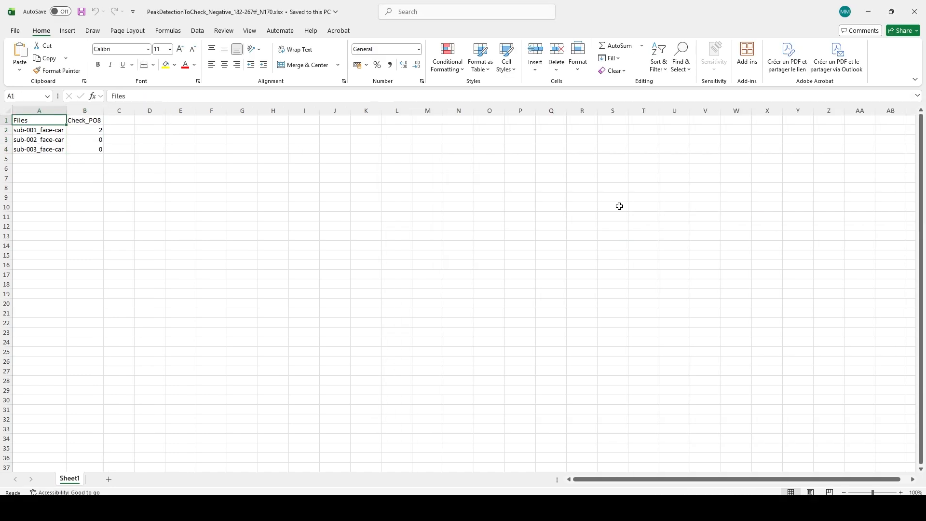
drag(84, 131, 92, 150)
click(94, 140)
click(114, 130)
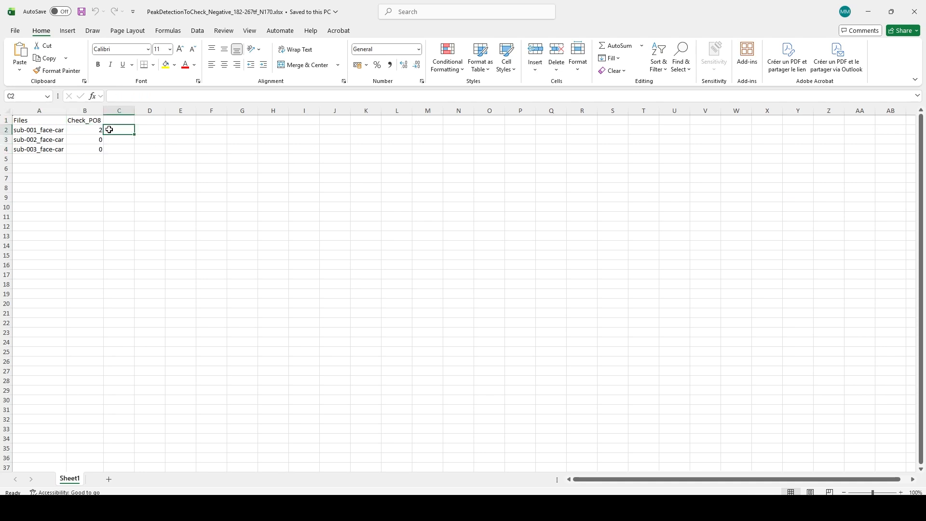
click(93, 131)
click(57, 129)
click(79, 129)
click(55, 130)
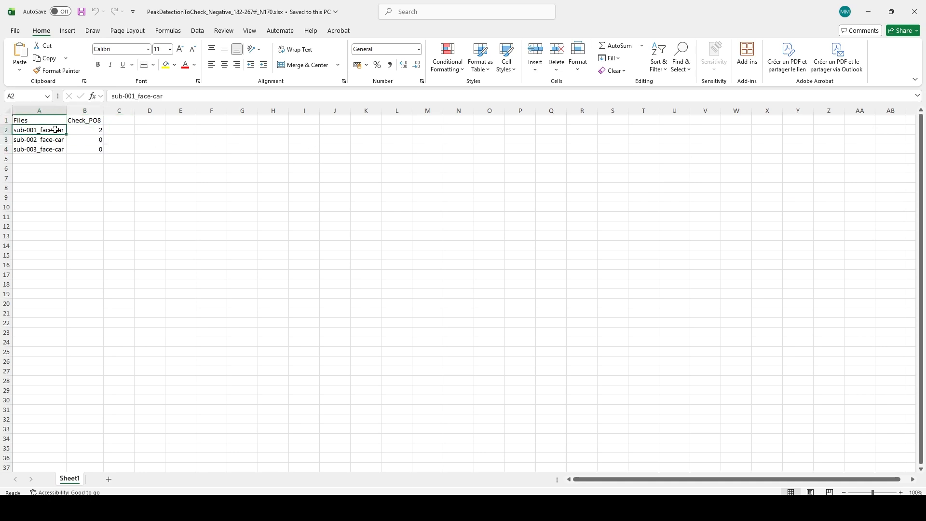
click(81, 129)
drag(53, 140, 93, 145)
key(alt+Tab)
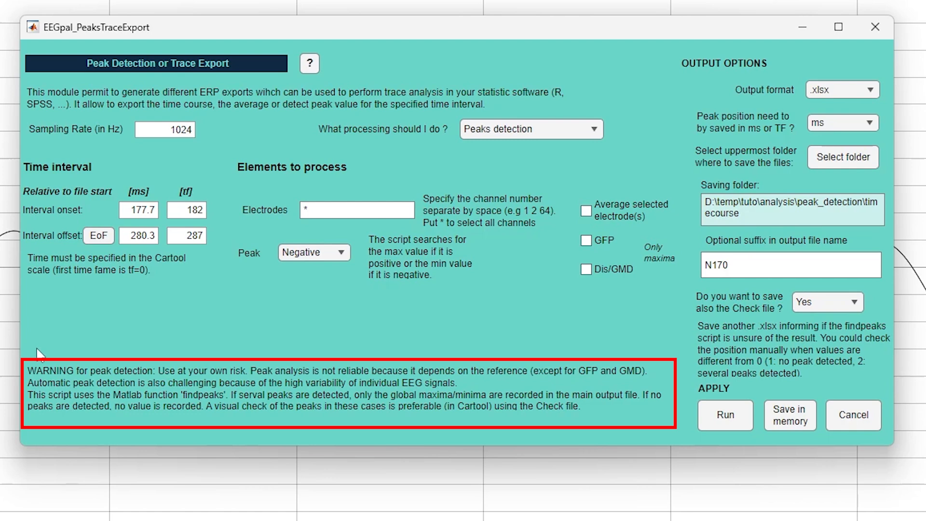
Step: Set the EEGpal processing to Timecourse extraction, and mark about time frames 183 to 268 around PO8's negative peak in Cartool
click(531, 130)
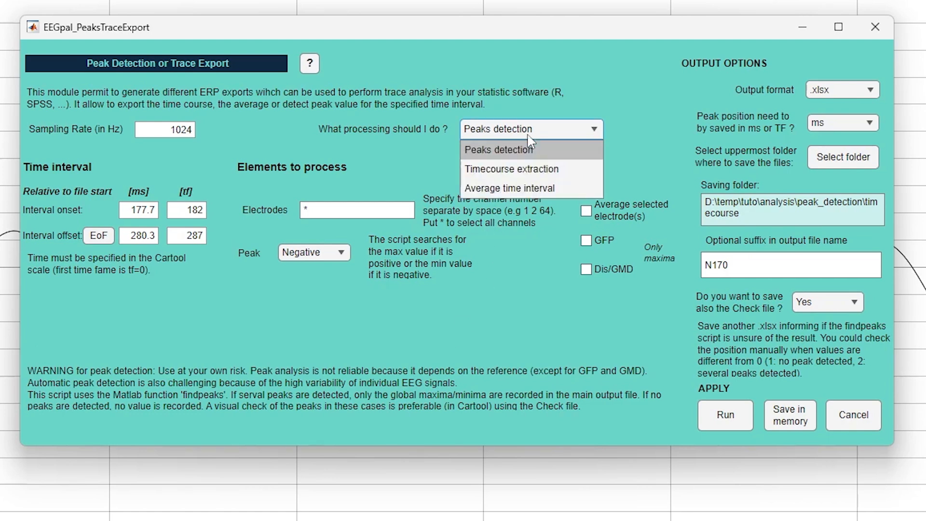
click(540, 170)
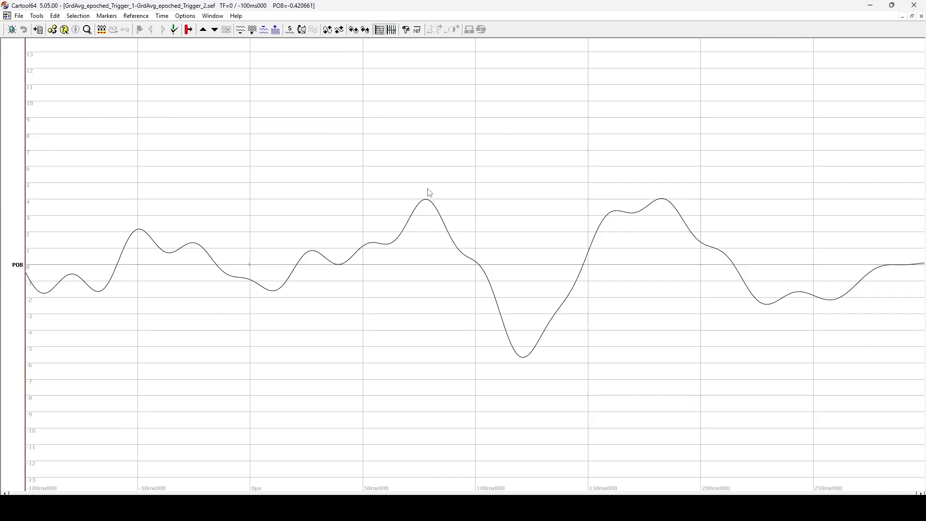
drag(428, 196, 617, 197)
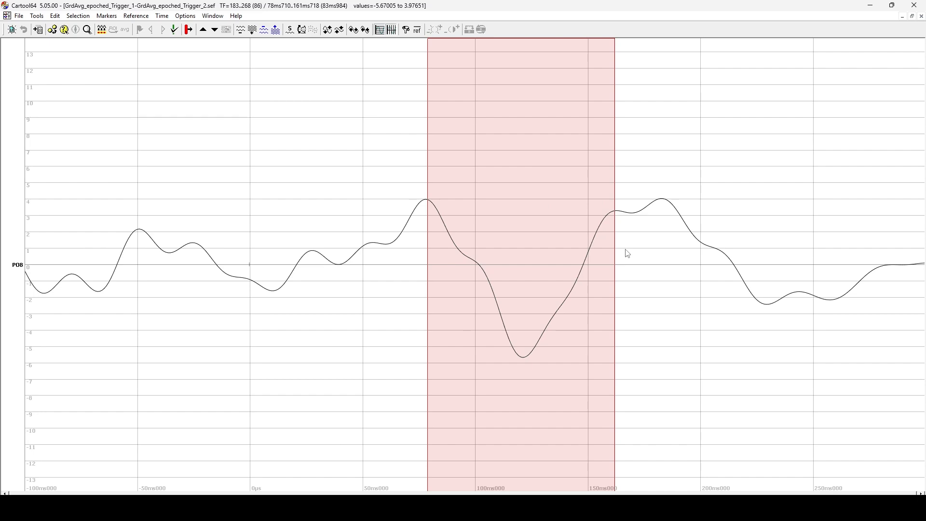
Step: Display the GFP and Dis traces in Cartool, and include GFP and Dis/GMD among the elements to process in EEGpal
click(275, 30)
click(275, 30)
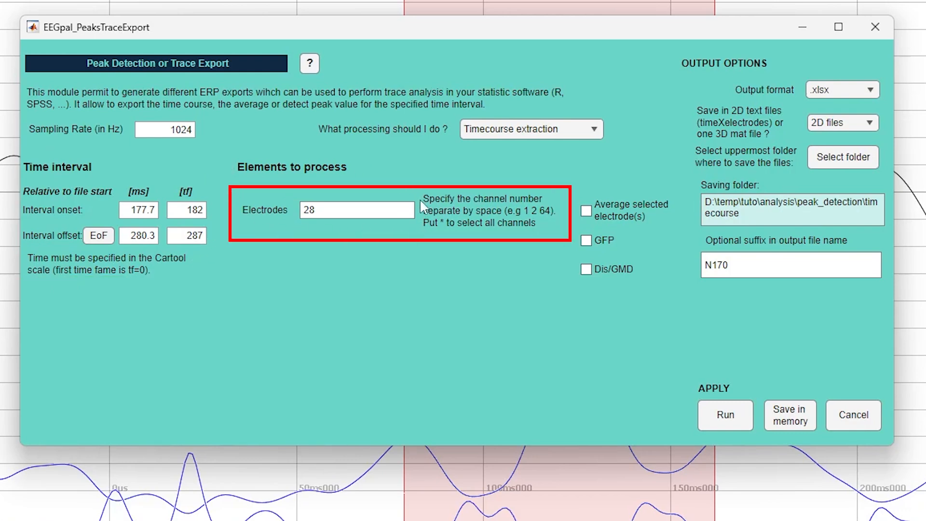
click(587, 240)
click(586, 270)
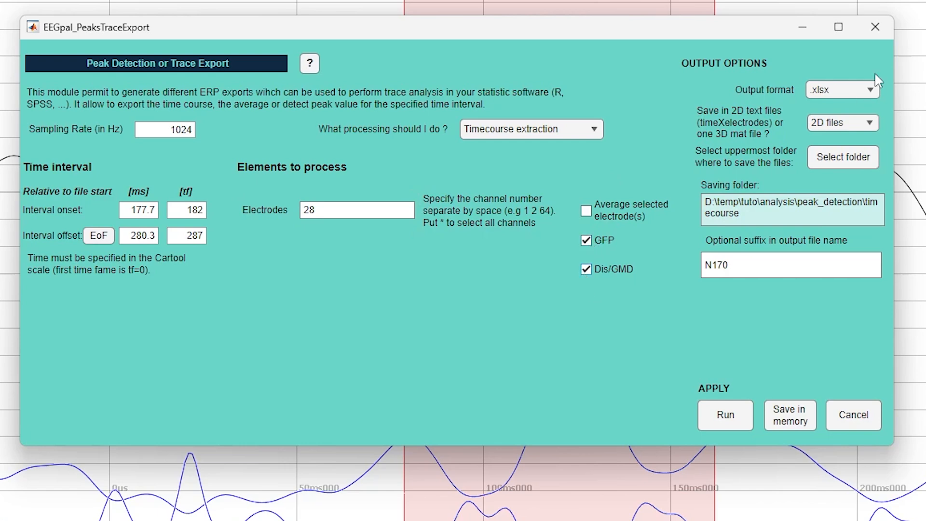
Step: Run the timecourse extraction as 2D files, keeping .xlsx as the output format
click(874, 91)
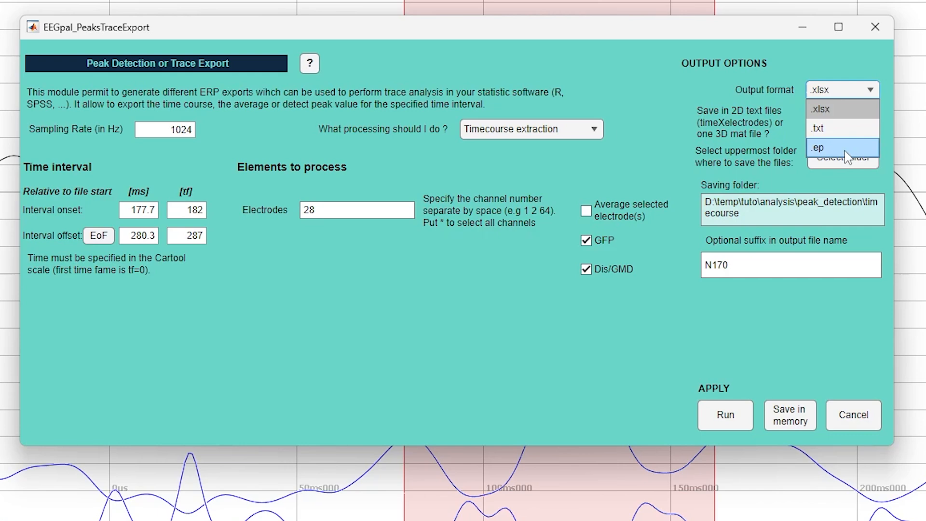
click(868, 116)
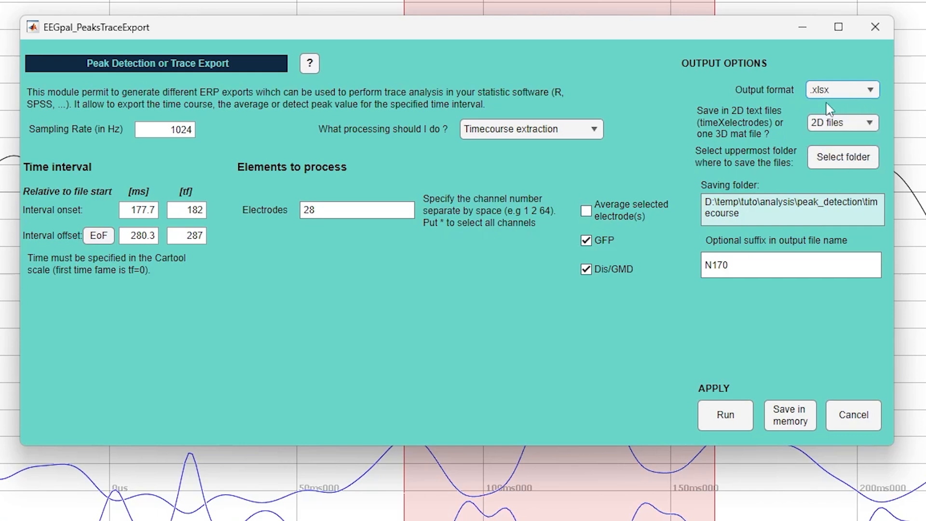
click(726, 415)
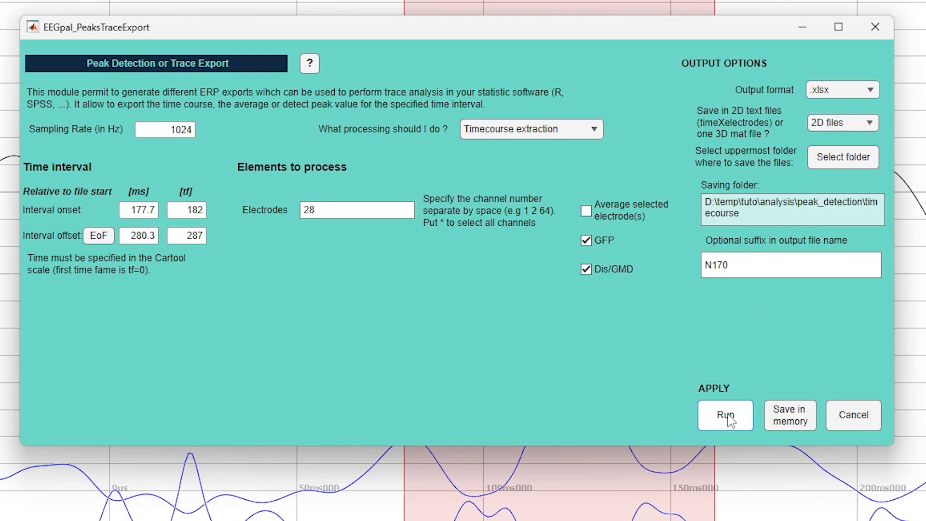
click(457, 195)
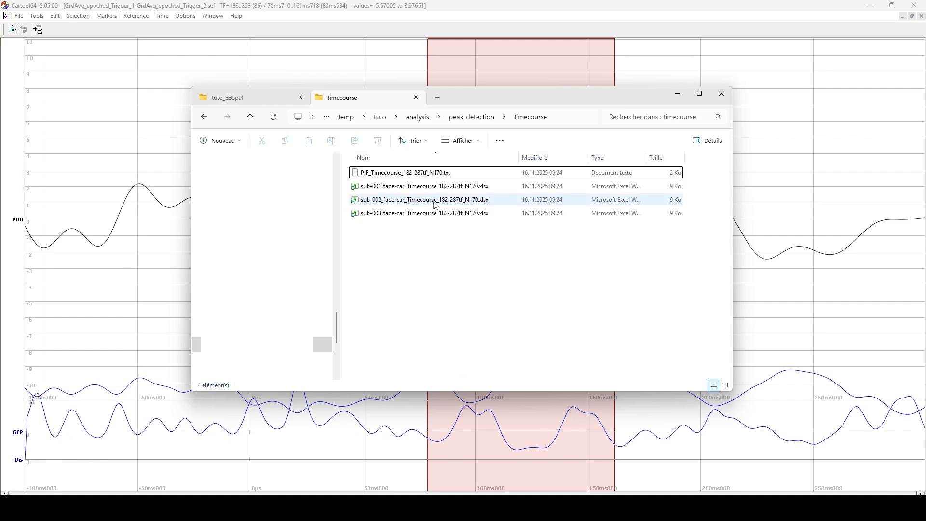
Step: Open sub-001_face-car_Timecourse_182-287tf_N170.xlsx and examine its TF, PO8, GFP and GMD columns
key(Down)
key(Down)
key(Down)
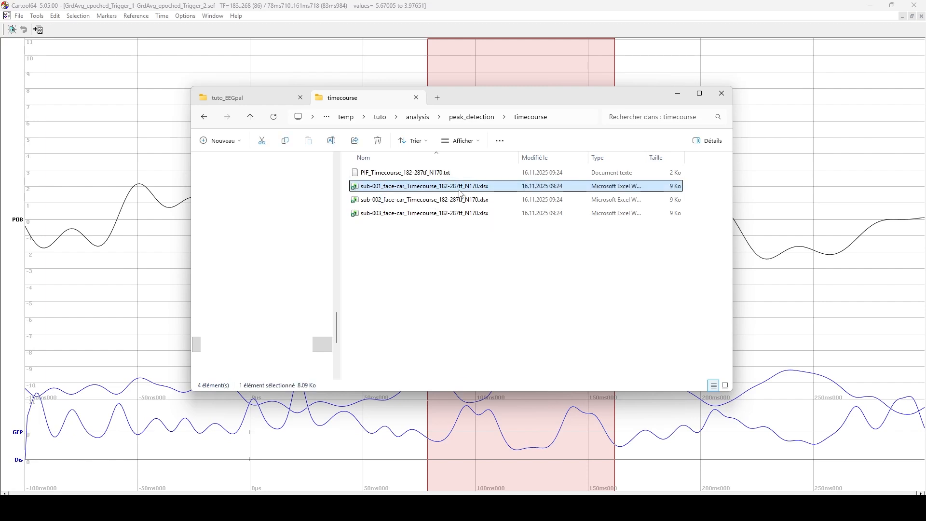
double_click(459, 191)
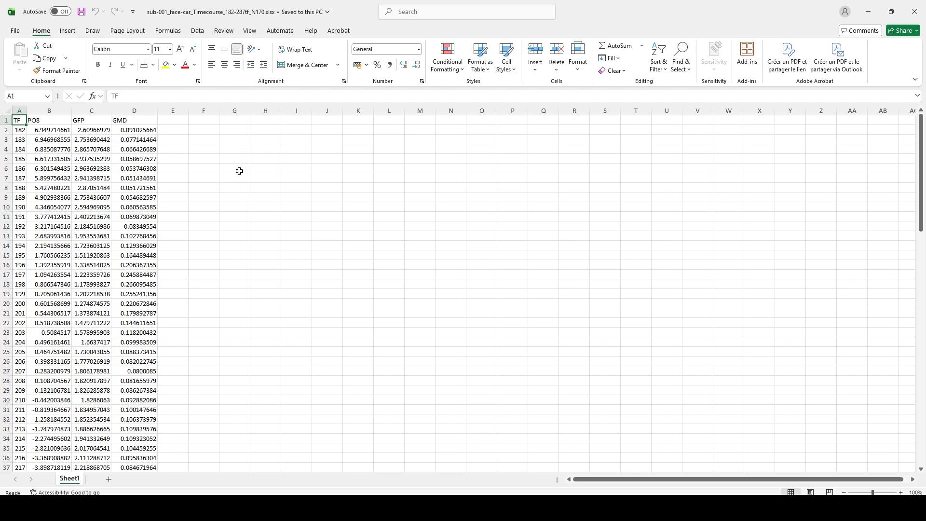
click(18, 110)
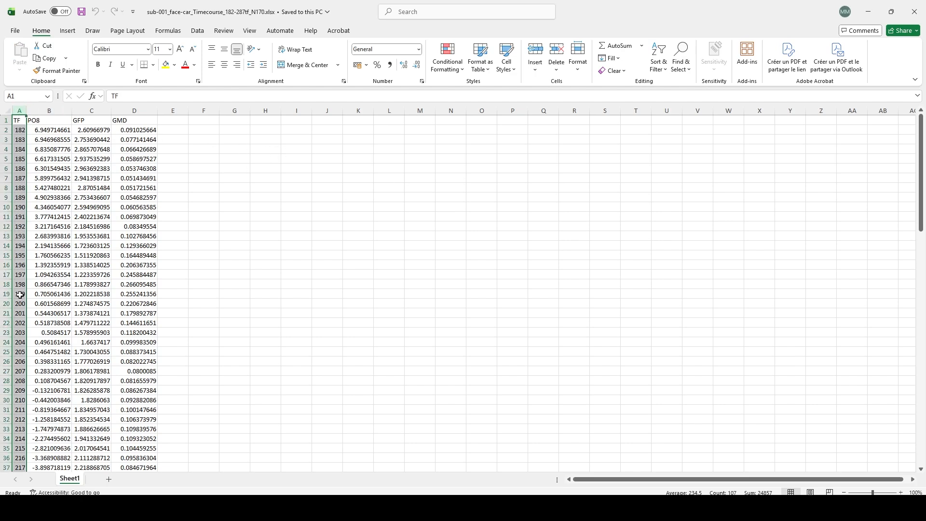
click(48, 110)
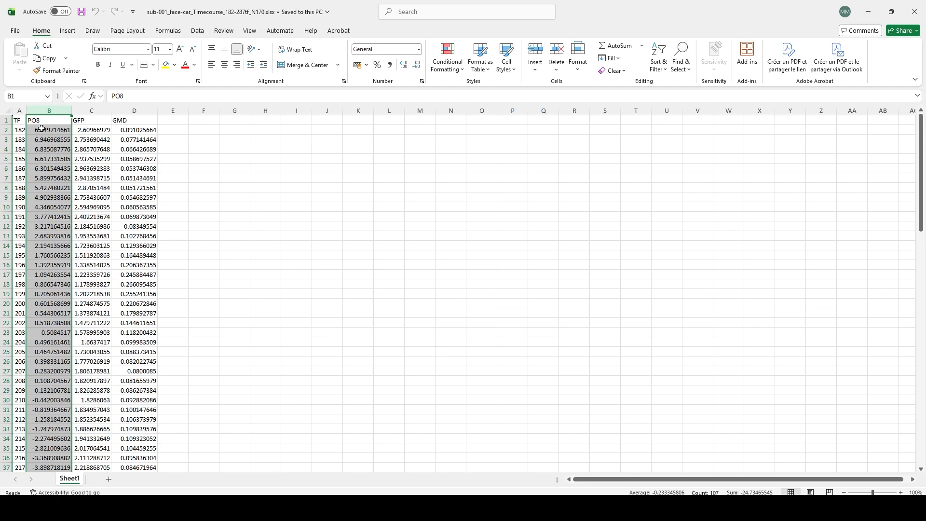
click(95, 111)
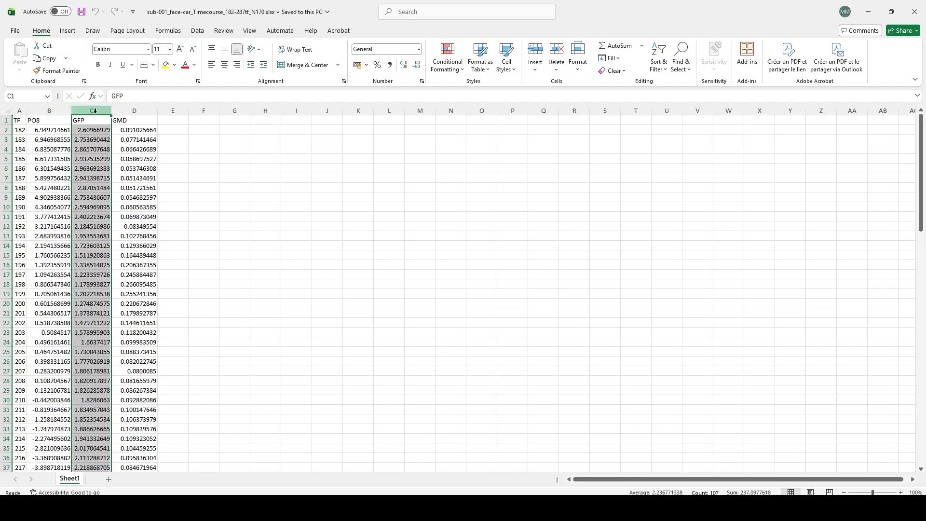
click(126, 110)
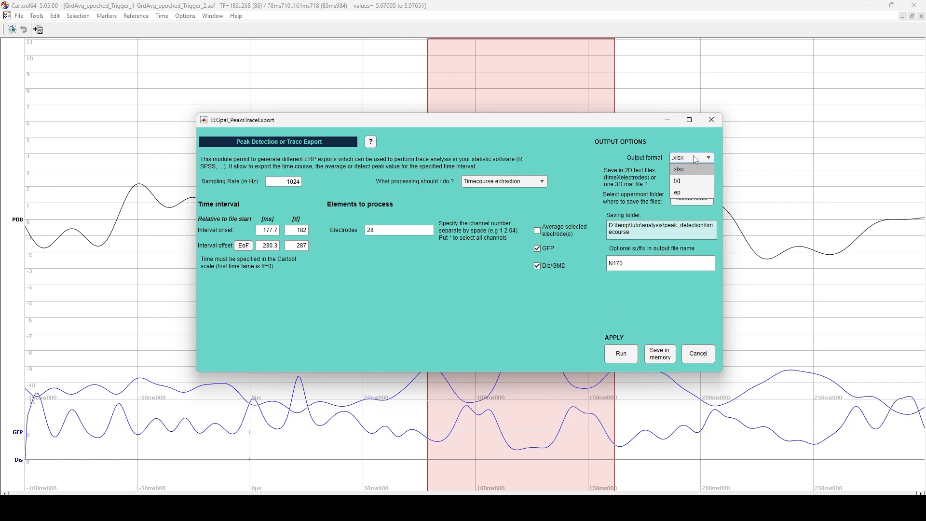
Step: Set the output format to .ep and run the timecourse extraction
click(694, 194)
click(621, 357)
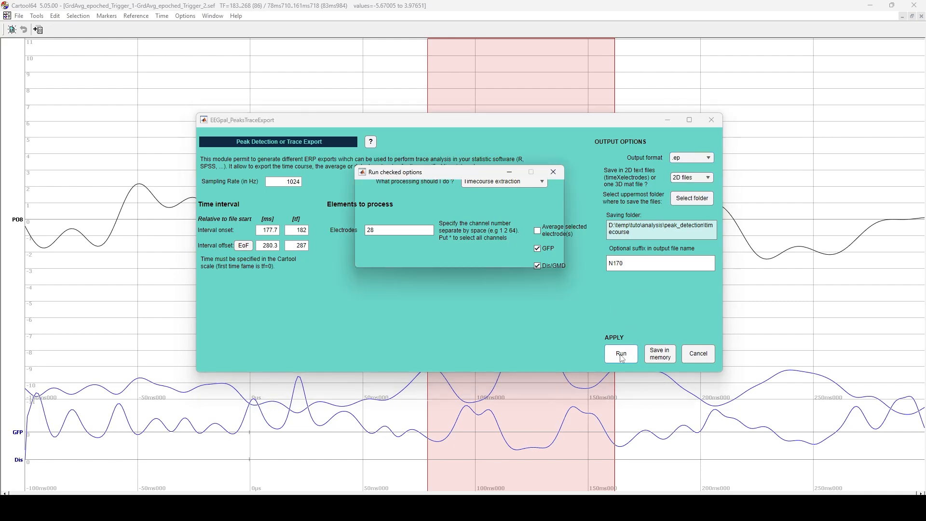
double_click(425, 186)
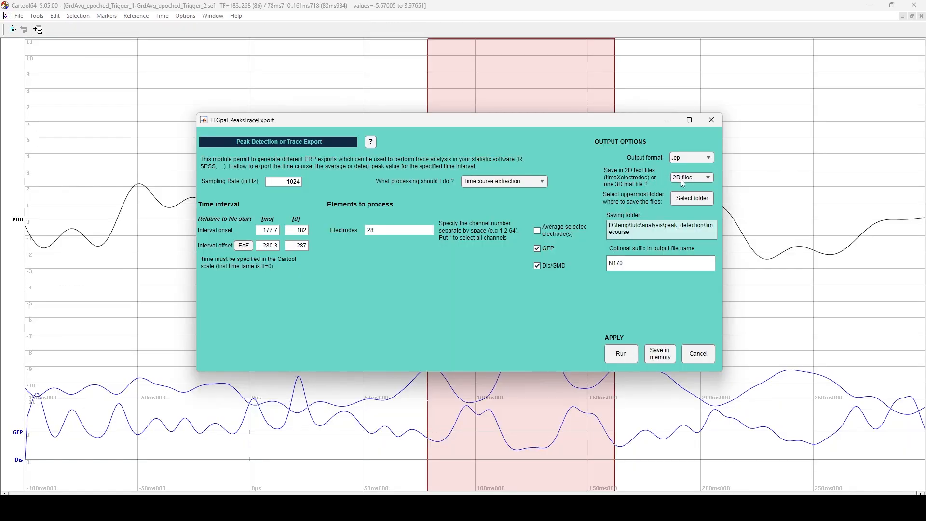
Step: Set the timecourse to be saved as a 3D file and run the extraction
click(689, 178)
click(693, 201)
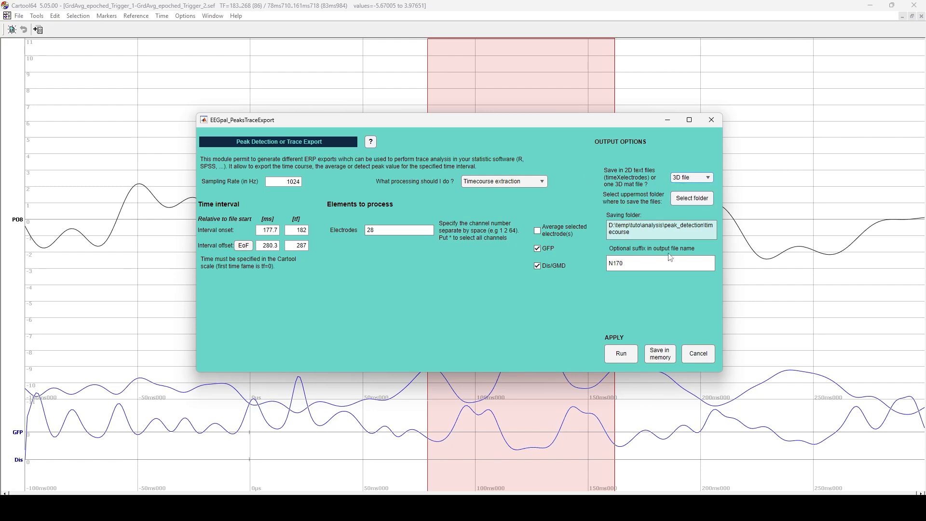
click(621, 354)
click(475, 257)
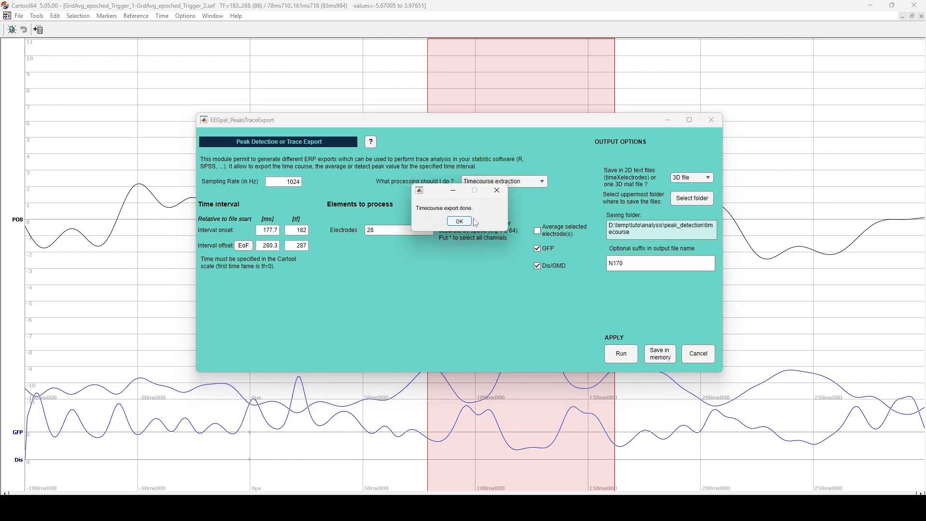
Step: Dismiss the export message and open 3D_Timecourse_182-287tf_N170.mat from the timecourse folder
click(459, 222)
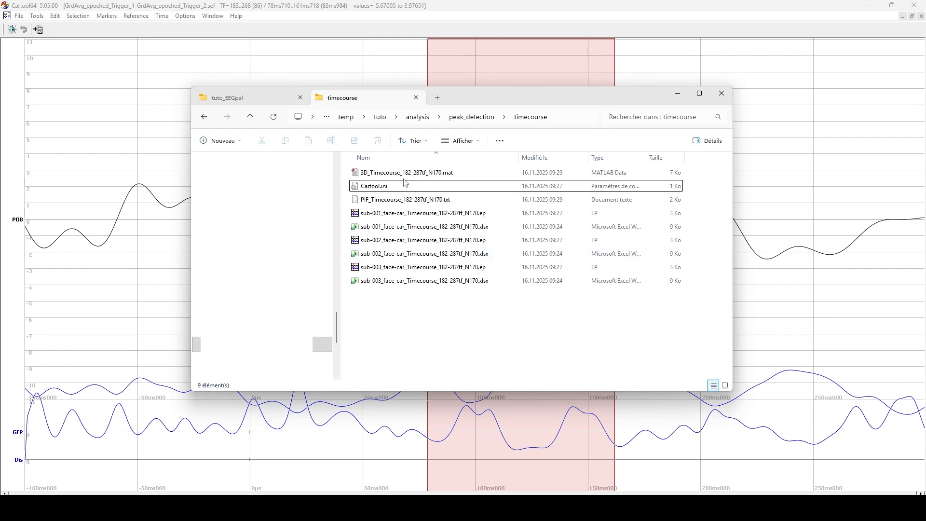
double_click(406, 173)
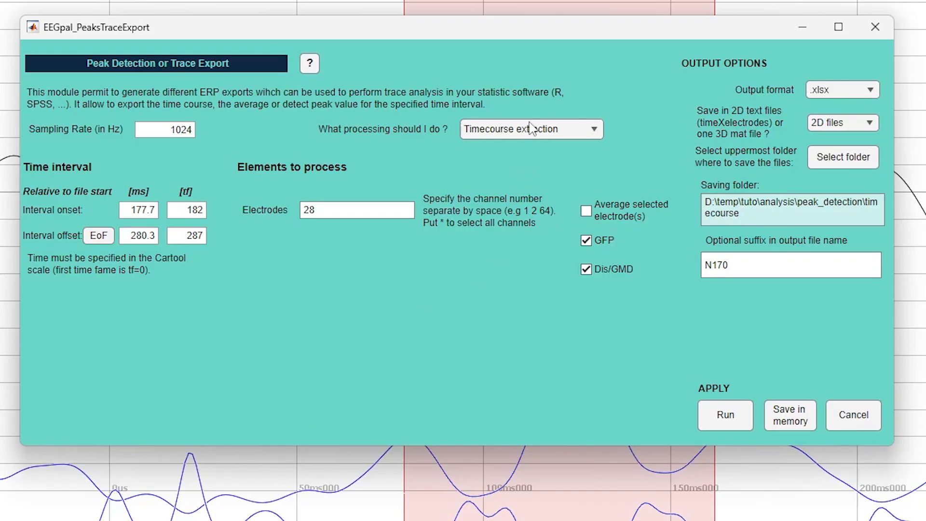
Step: Set the processing to Average time interval, keep .xlsx as the output format, and run the export
click(531, 127)
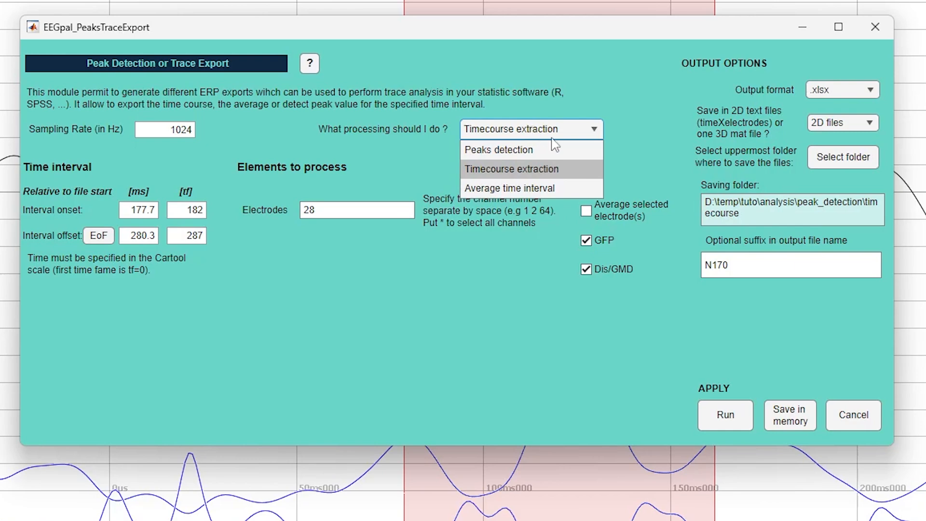
click(564, 190)
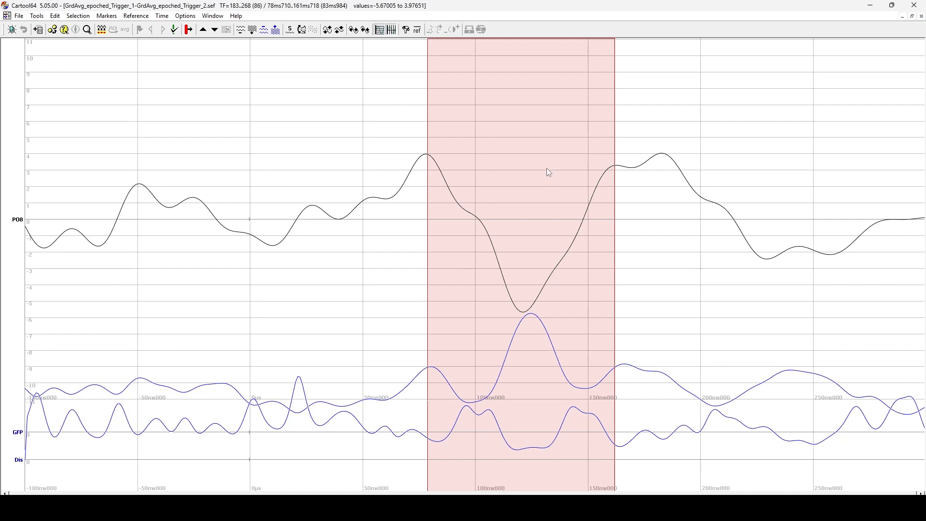
click(540, 508)
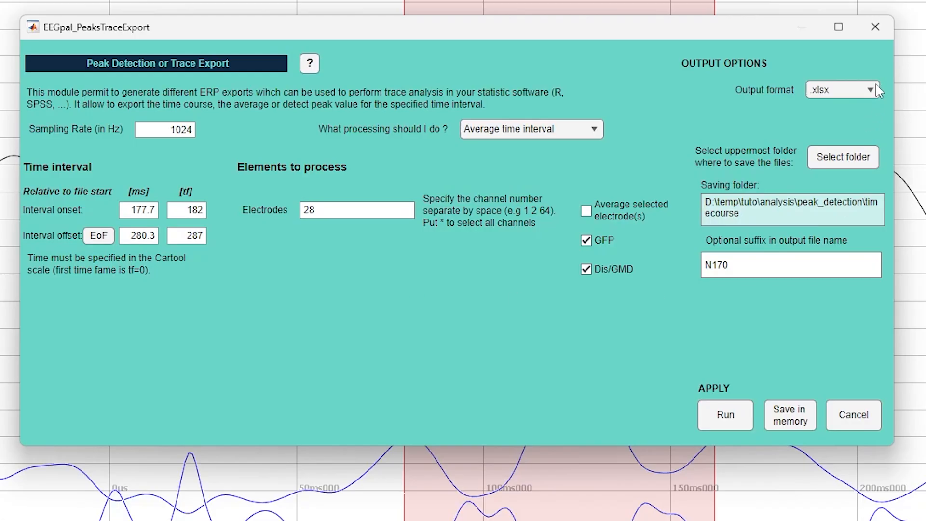
click(714, 158)
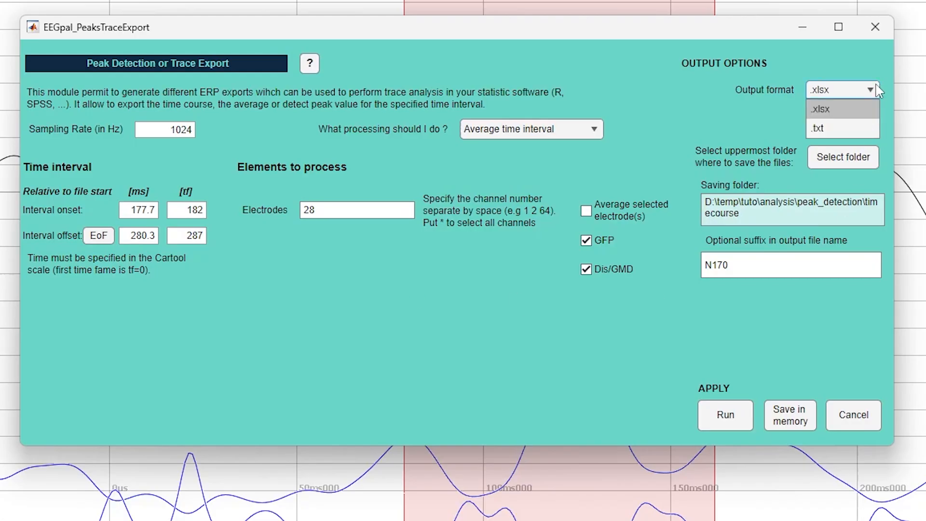
click(820, 109)
click(726, 415)
click(441, 255)
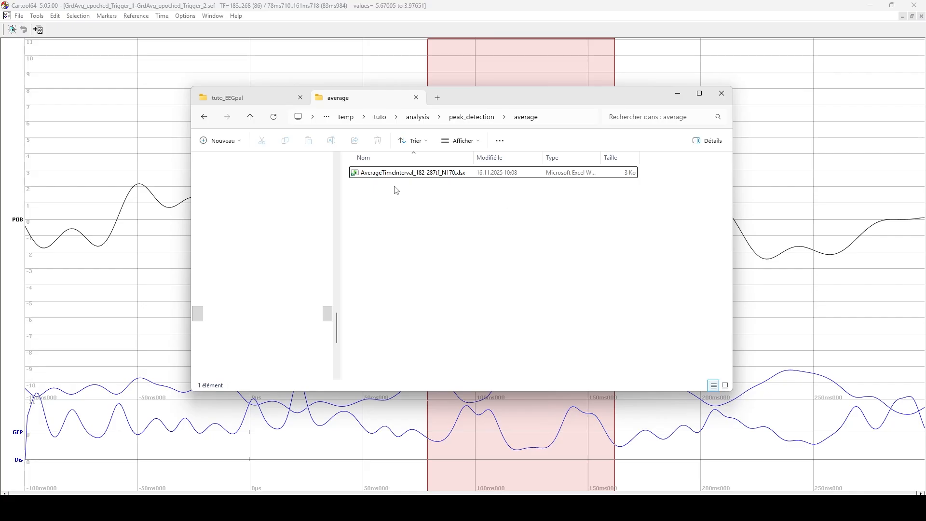
Step: Open AverageTimeInterval_182-287tf_N170.xlsx and examine its subject file rows and the TimeAvg_PO8, TimeAvg_GFP and GMD columns
click(391, 174)
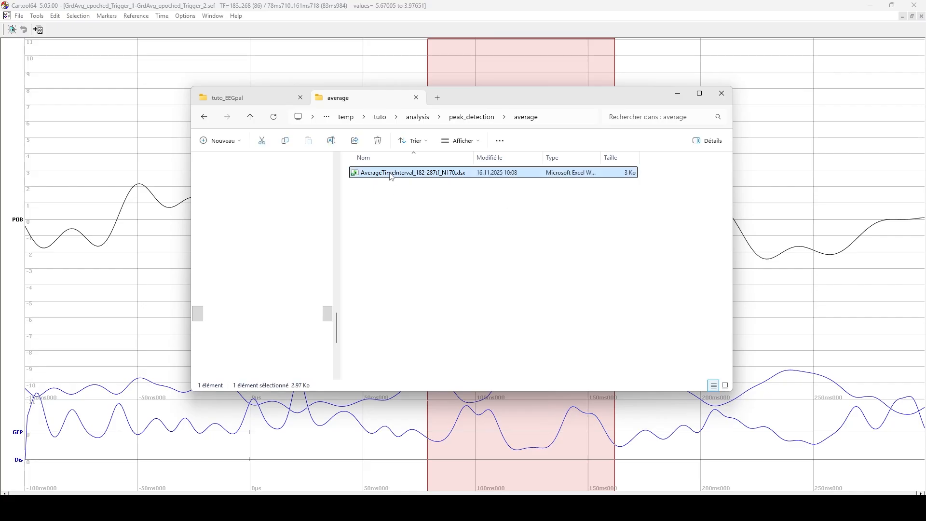
double_click(391, 174)
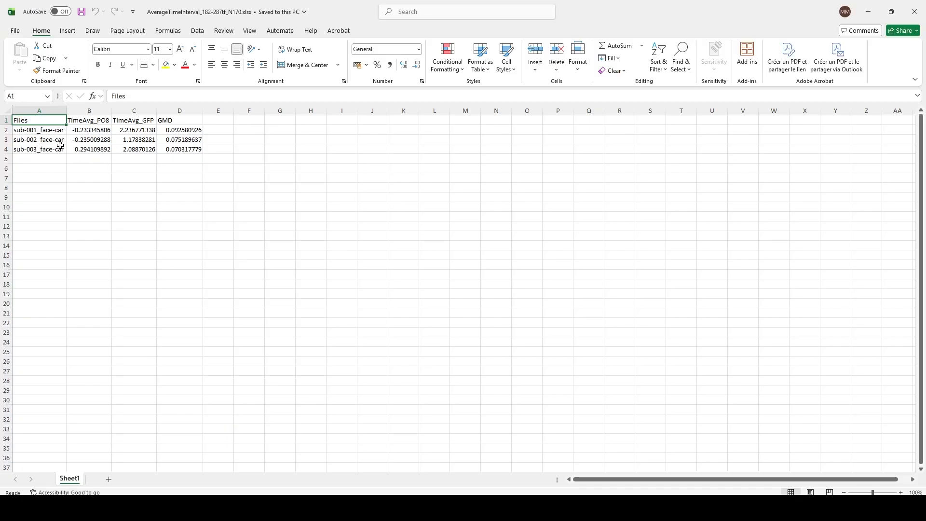
click(43, 139)
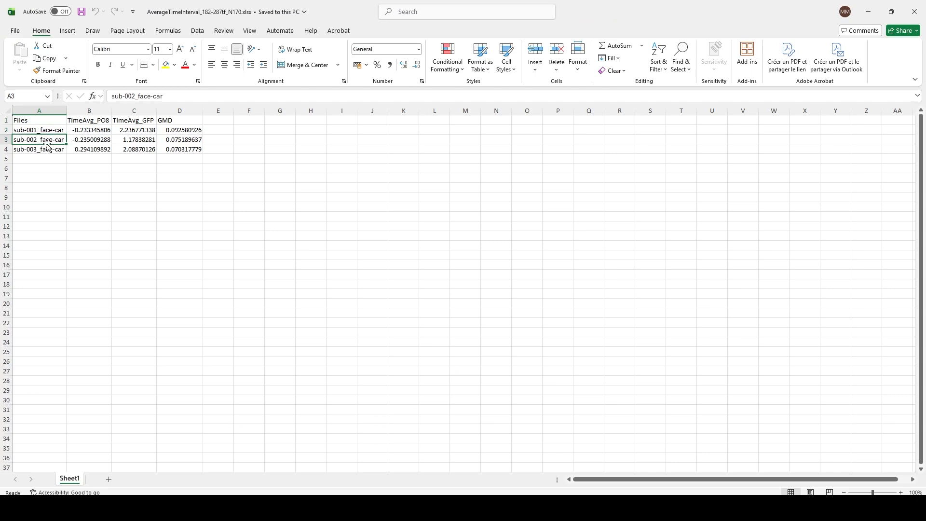
click(47, 148)
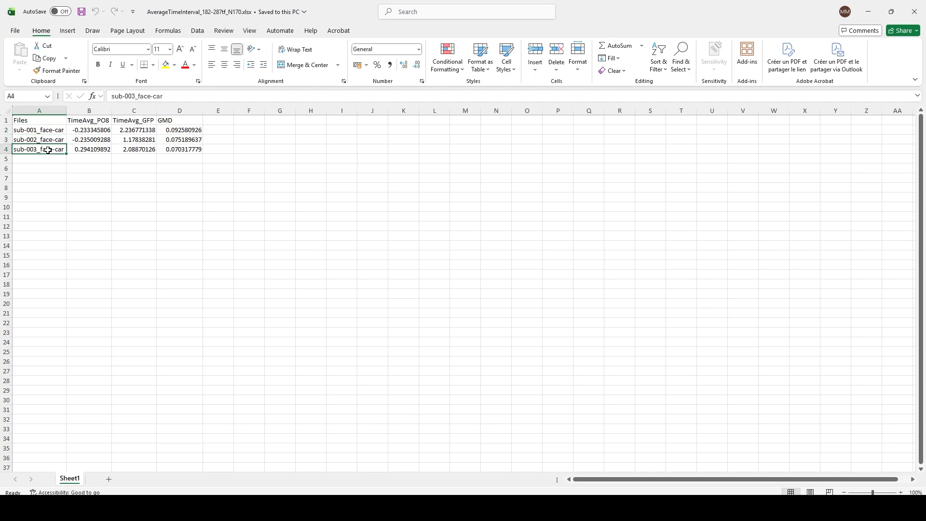
click(91, 121)
click(153, 122)
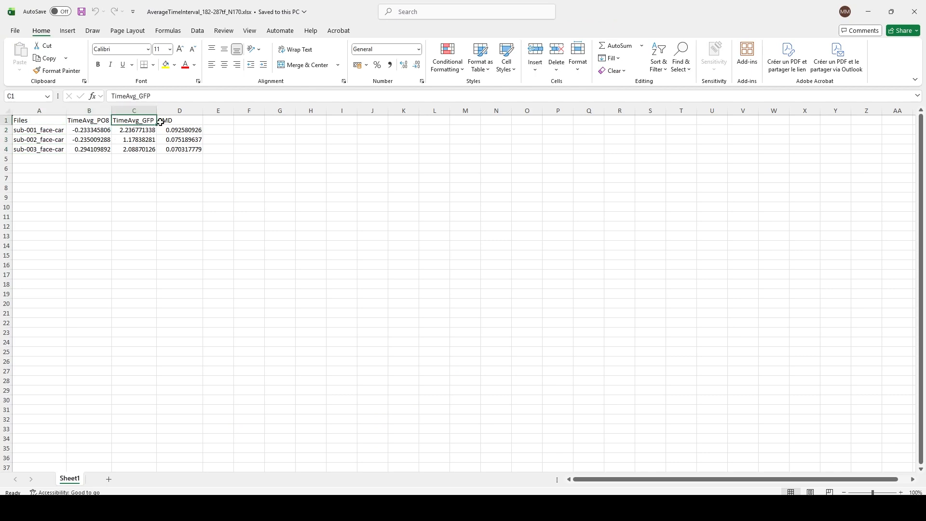
click(198, 122)
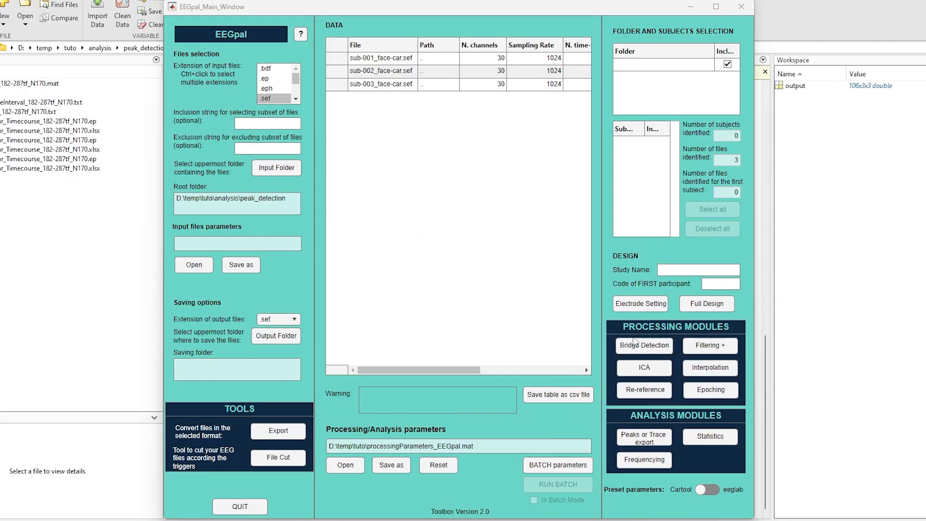